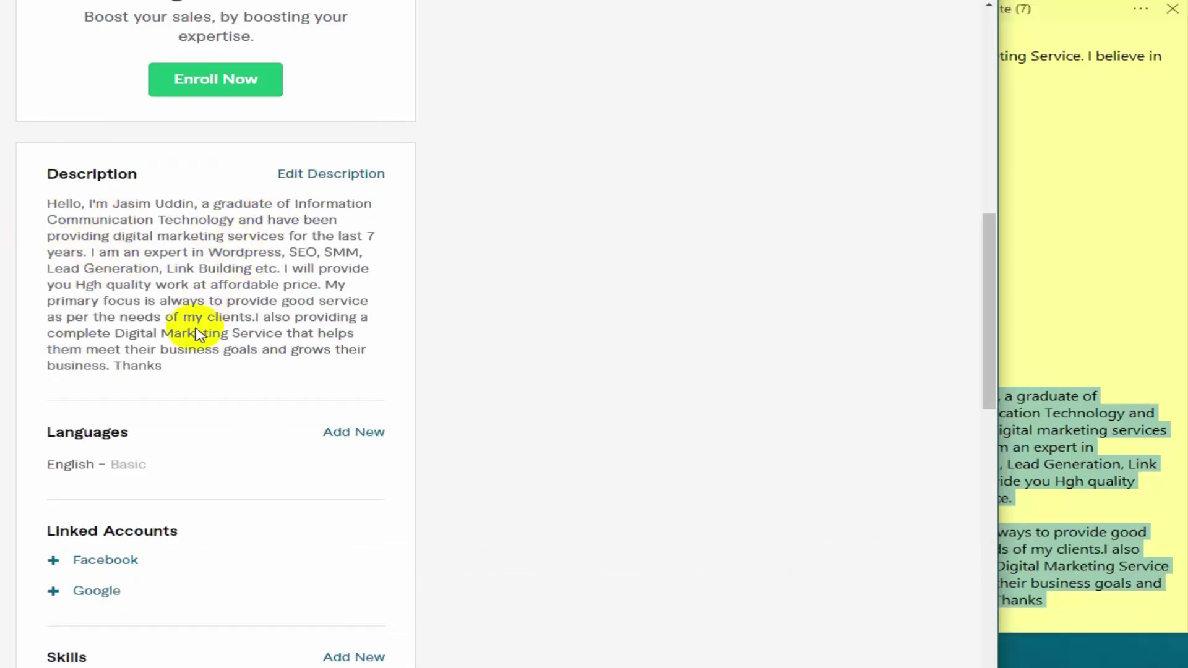
Scroll down past the saved seven-year digital marketing description on the profile
{"action": "scroll", "coordinate": [198, 328], "scroll_direction": "down", "scroll_amount": 3}
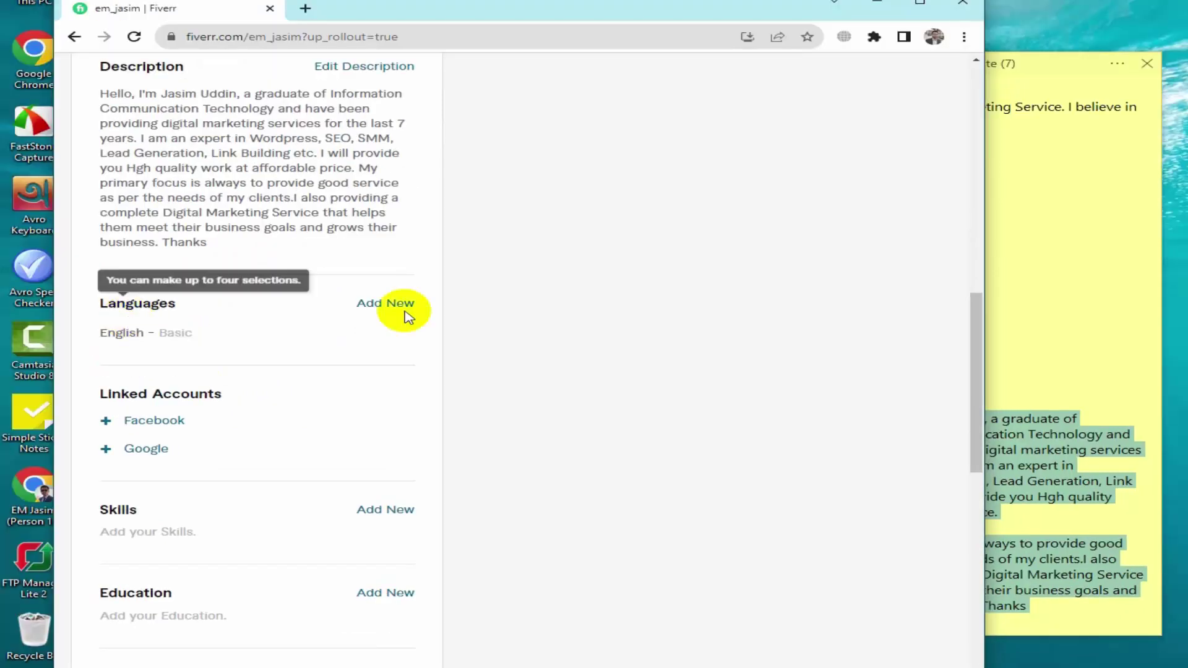
Update English to Conversational and enter Bengali at Native/Bilingual level under Languages
{"action": "left_click", "coordinate": [159, 302]}
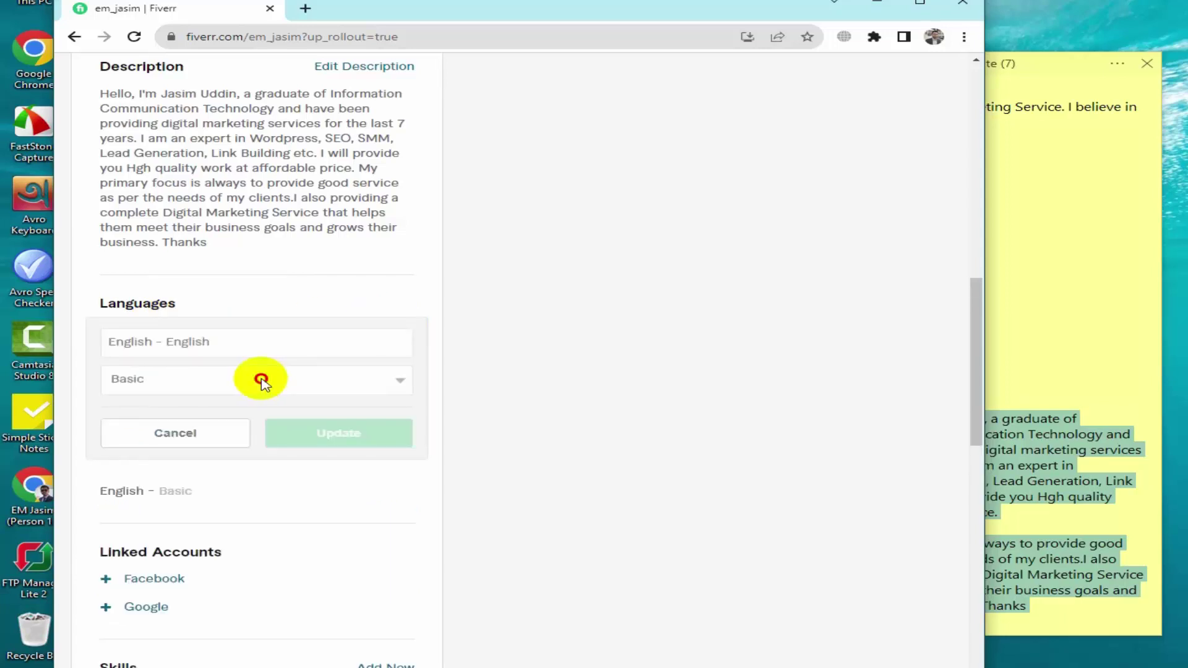
{"action": "left_click", "coordinate": [261, 381]}
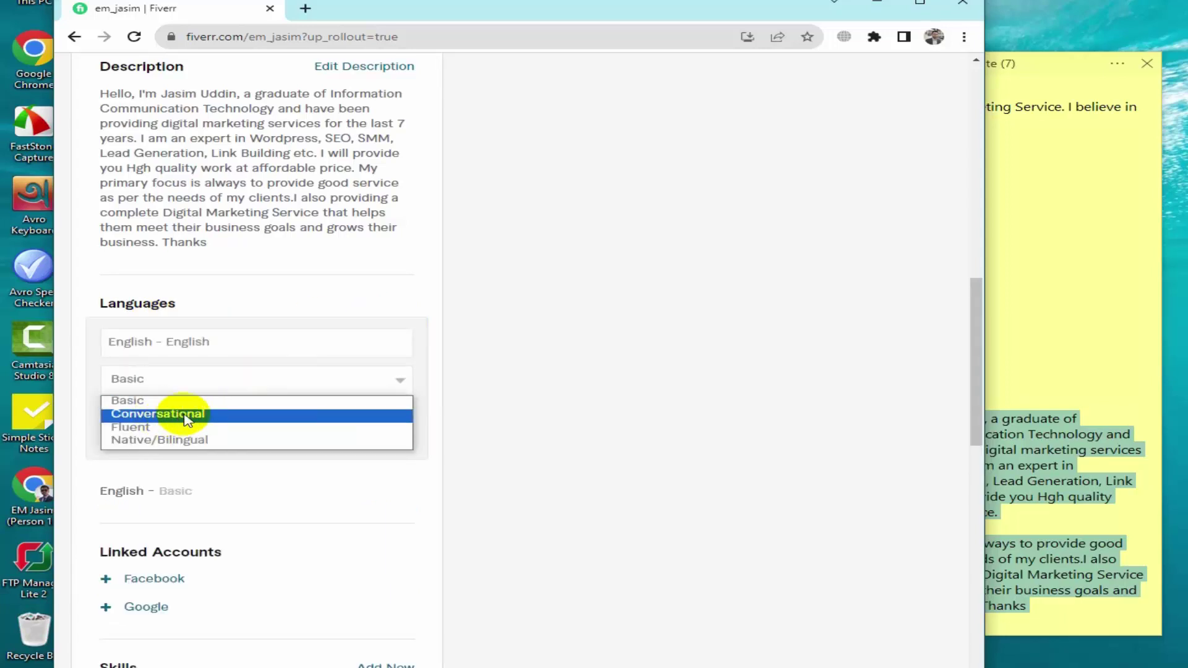
{"action": "left_click", "coordinate": [191, 416]}
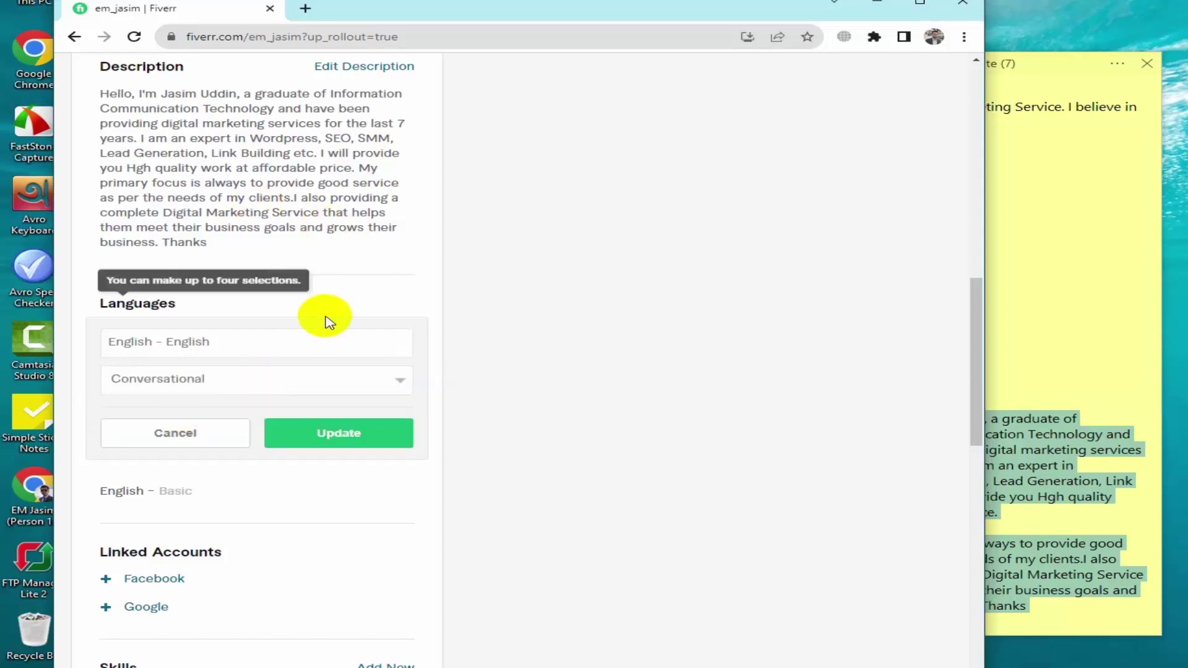
{"action": "left_click", "coordinate": [398, 385]}
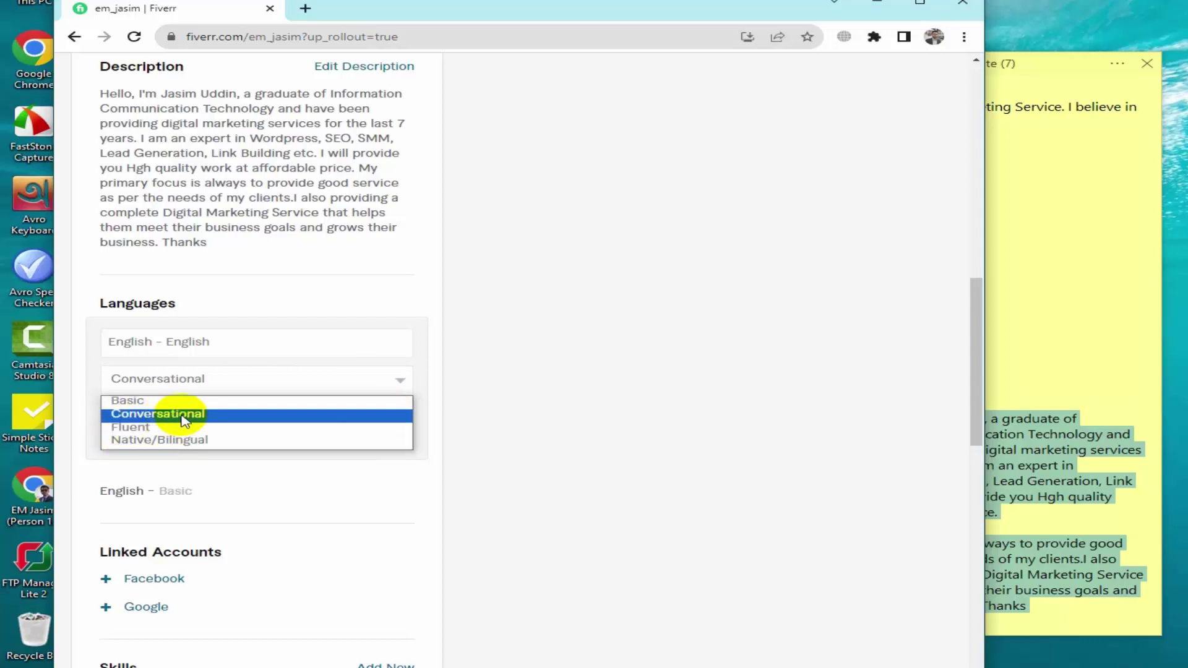
{"action": "left_click", "coordinate": [184, 419]}
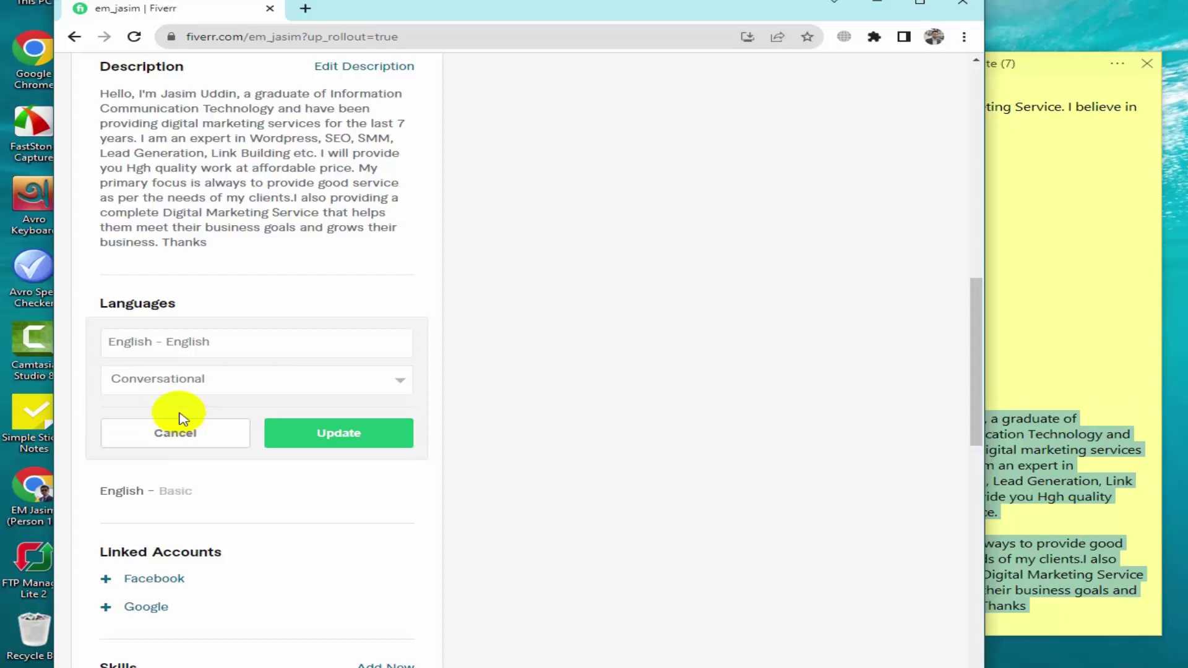
{"action": "left_click", "coordinate": [340, 435]}
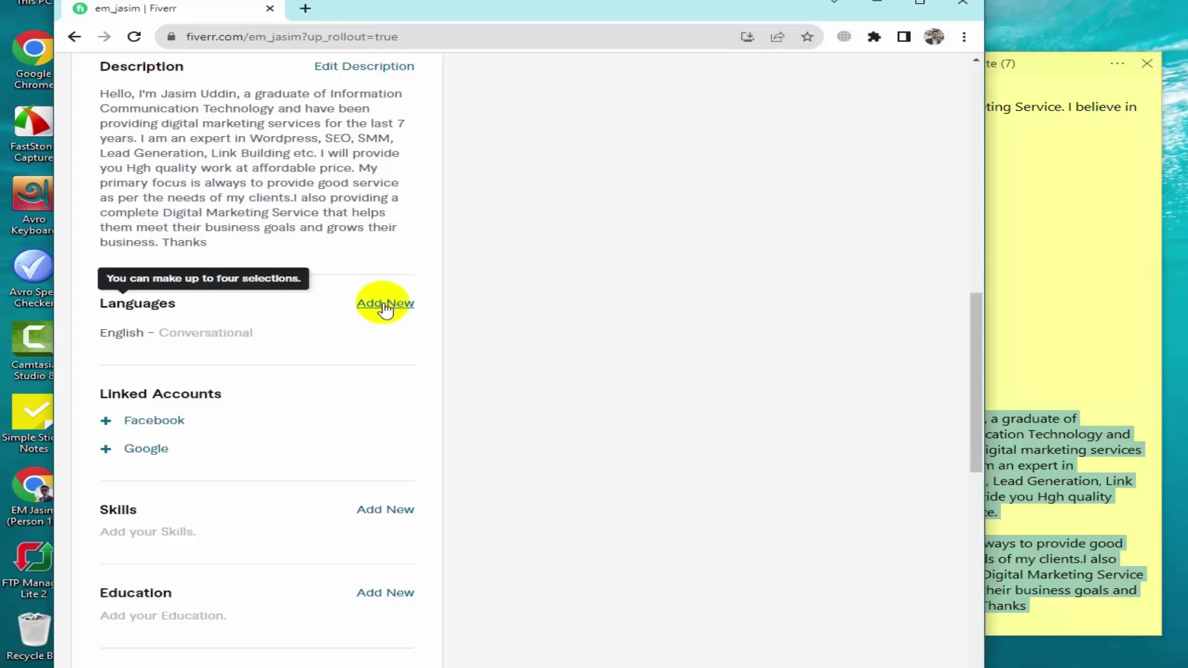
{"action": "left_click", "coordinate": [384, 304]}
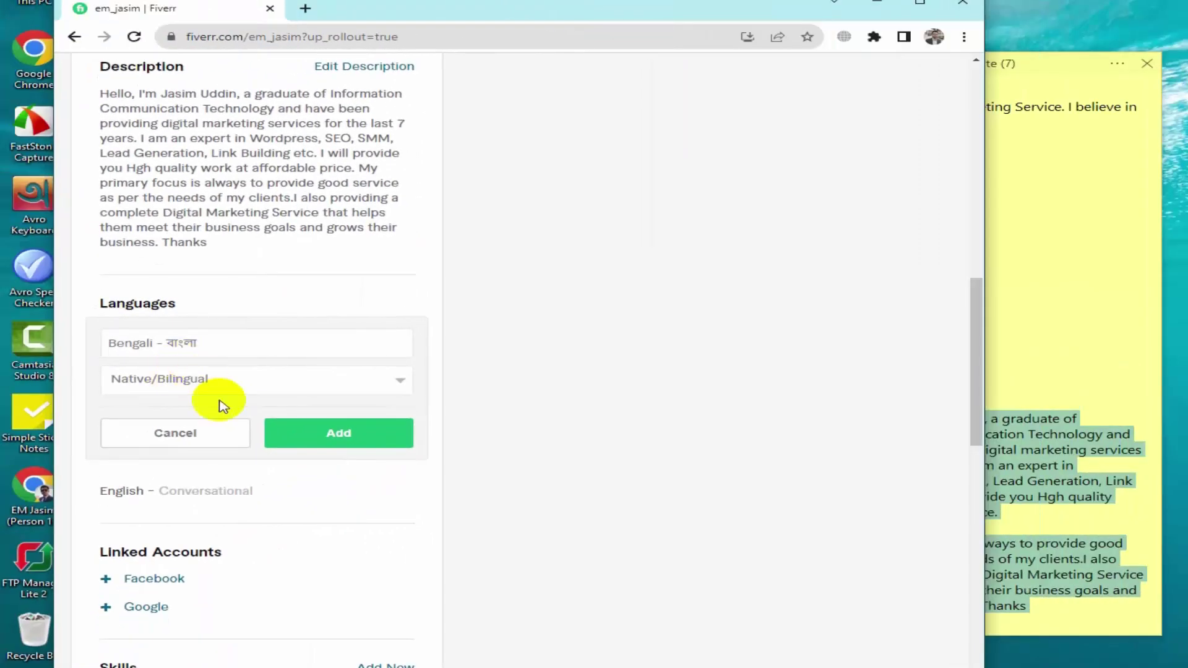
{"action": "left_click", "coordinate": [342, 438]}
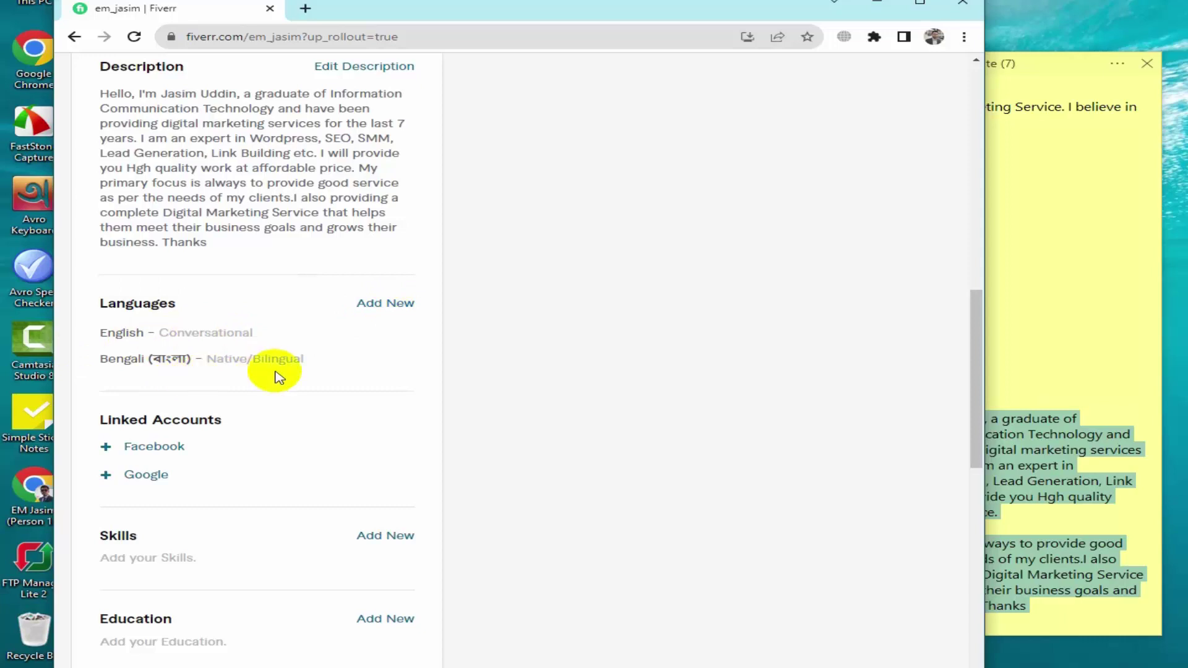
Add SEO to the Skills section at Expert level, copied from the notes
{"action": "scroll", "coordinate": [191, 454], "scroll_direction": "down", "scroll_amount": 3}
{"action": "right_click", "coordinate": [190, 452]}
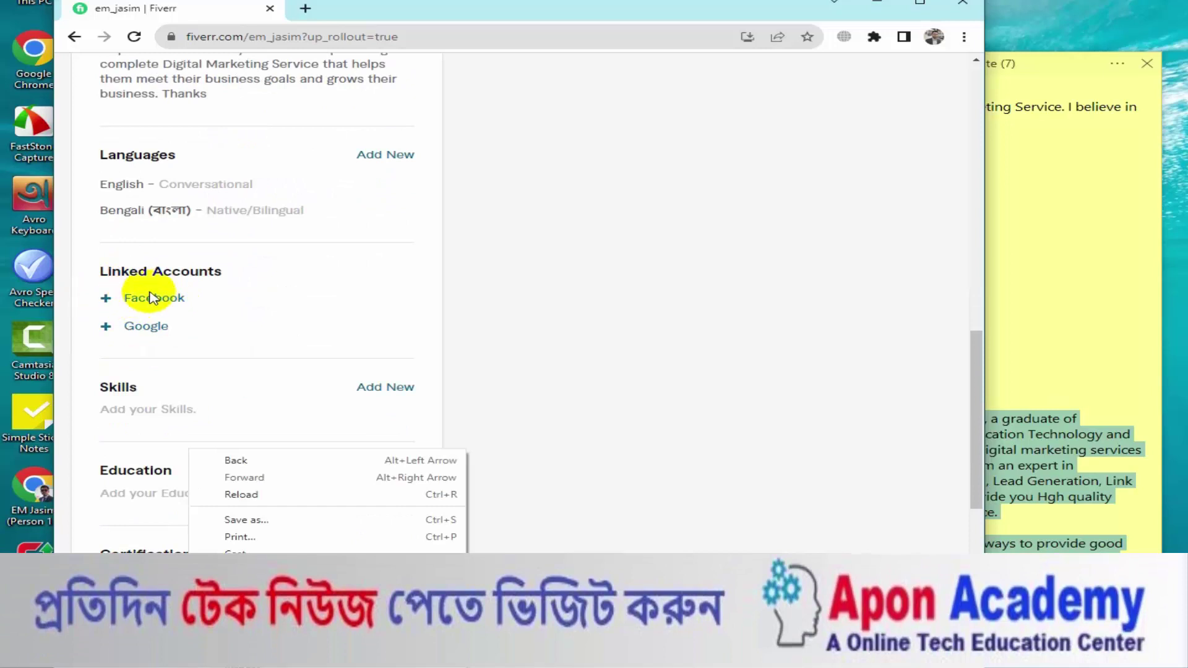
{"action": "left_click", "coordinate": [295, 309]}
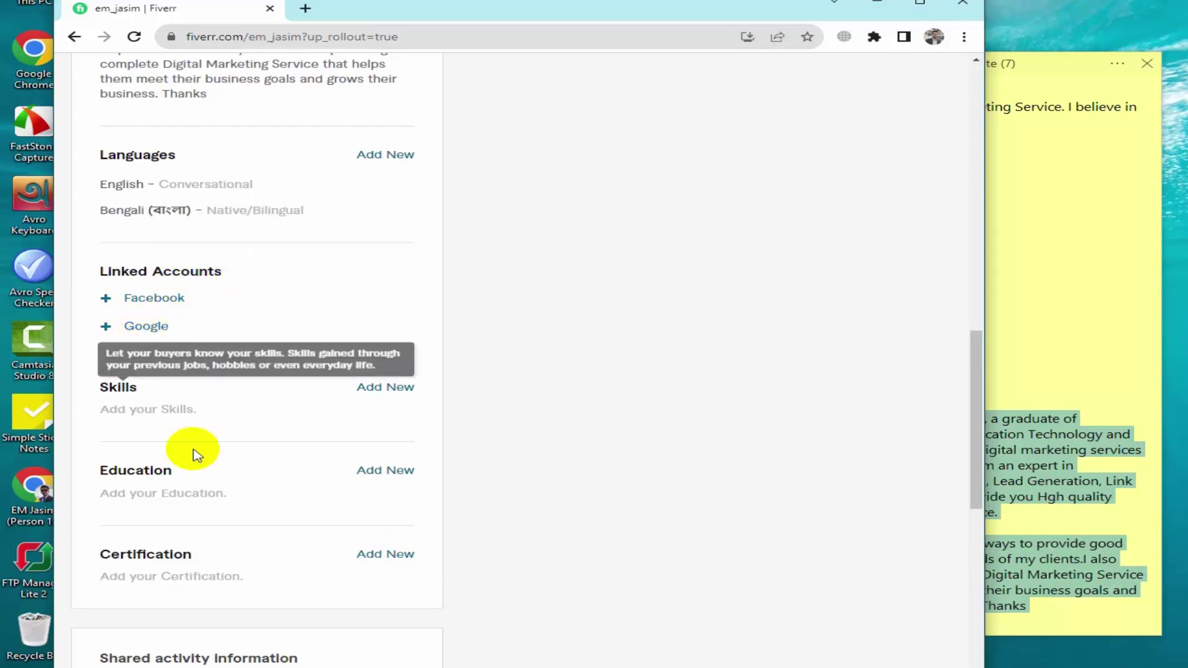
{"action": "scroll", "coordinate": [278, 372], "scroll_direction": "down", "scroll_amount": 1}
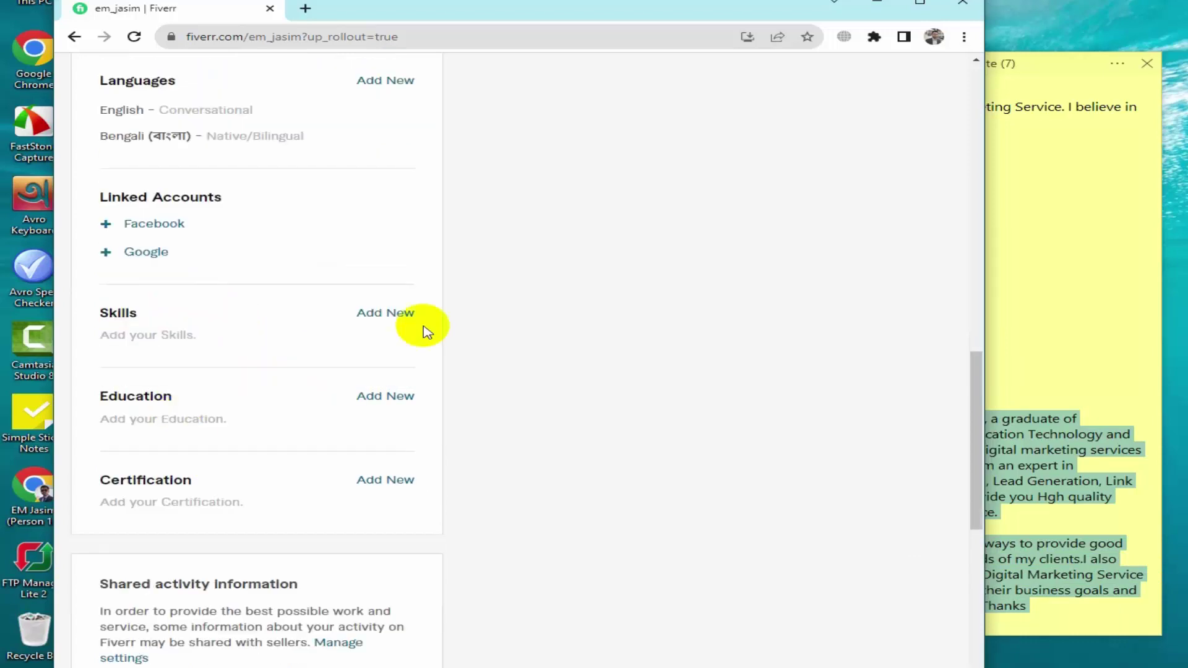
{"action": "left_click", "coordinate": [384, 315]}
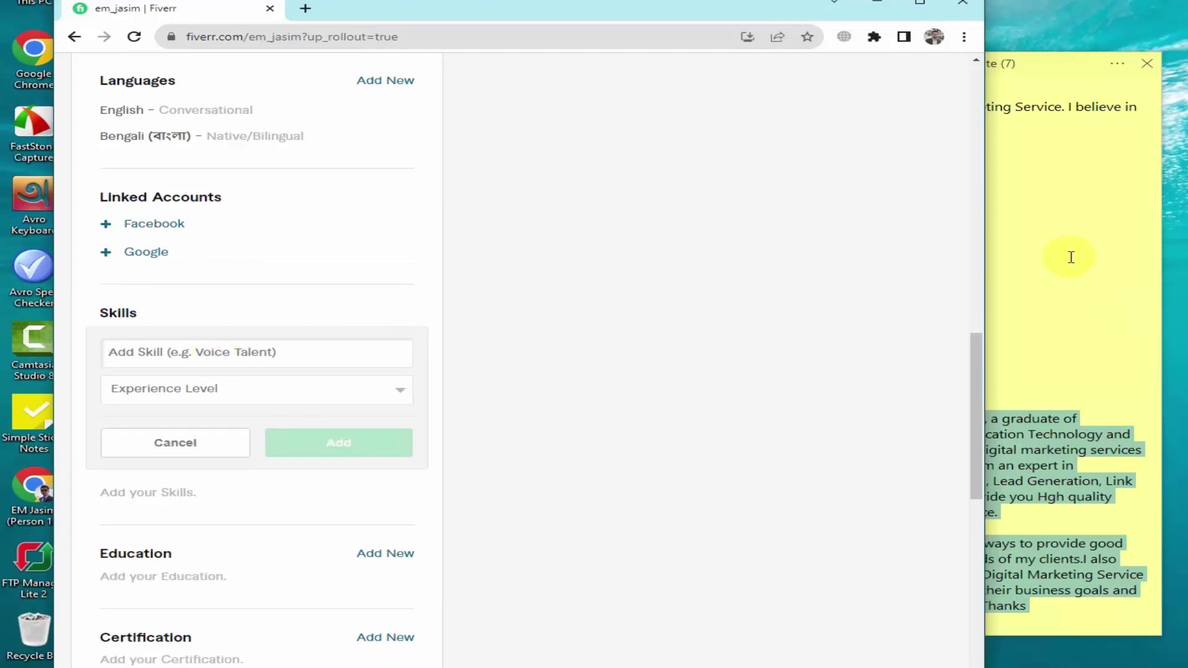
{"action": "left_click", "coordinate": [1059, 242]}
{"action": "left_click_drag", "start_coordinate": [868, 154], "coordinate": [816, 159]}
{"action": "key", "text": "ctrl+c"}
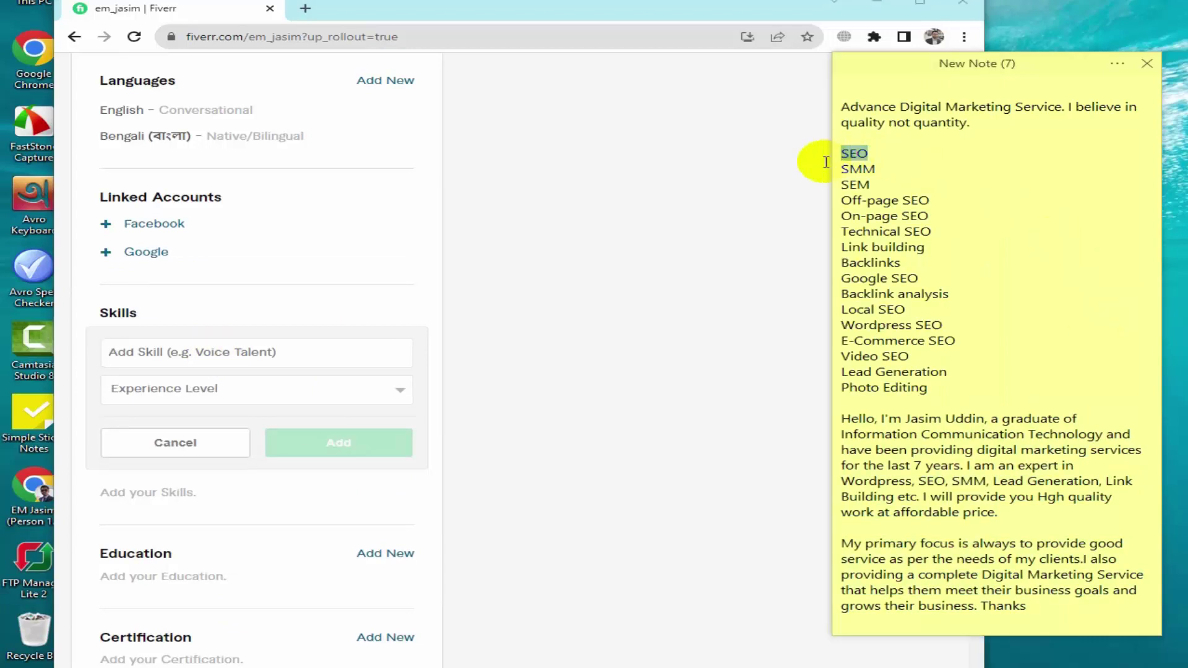
{"action": "left_click", "coordinate": [154, 352]}
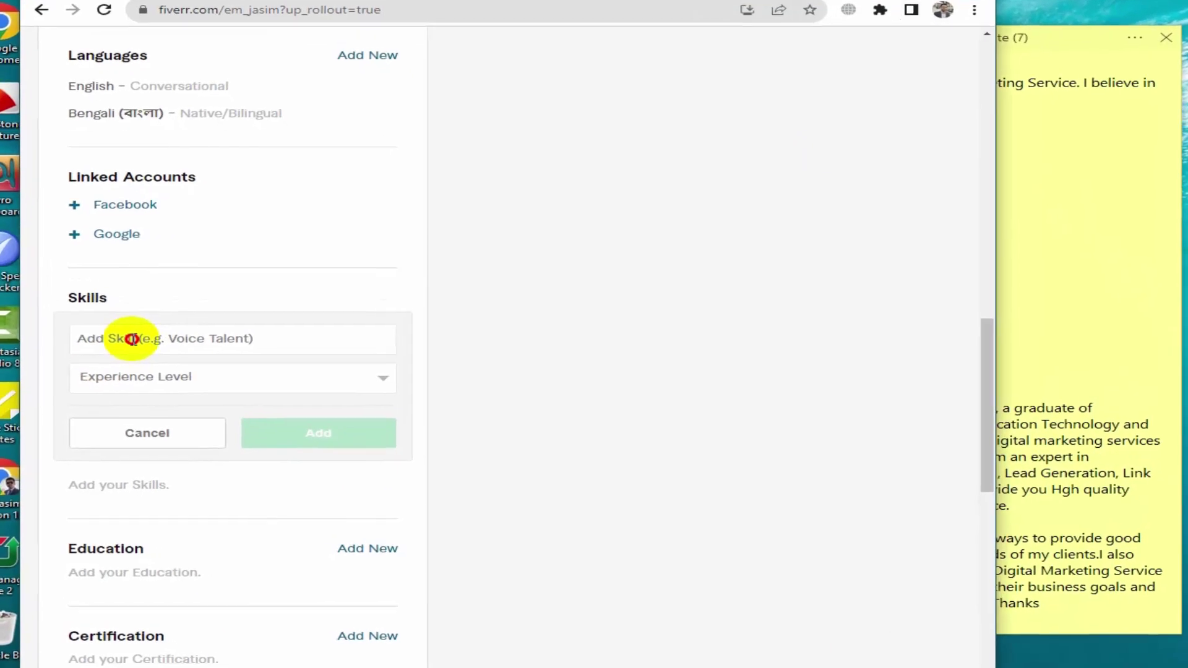
{"action": "key", "text": "ctrl+v"}
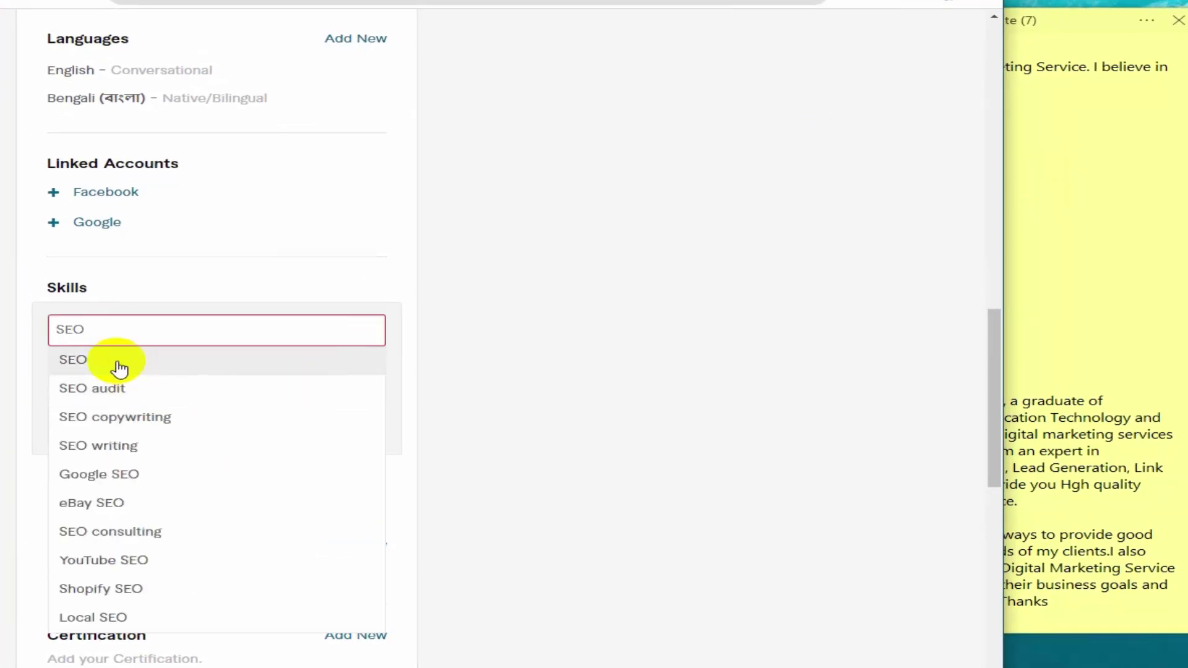
{"action": "left_click", "coordinate": [119, 365]}
{"action": "left_click", "coordinate": [305, 374]}
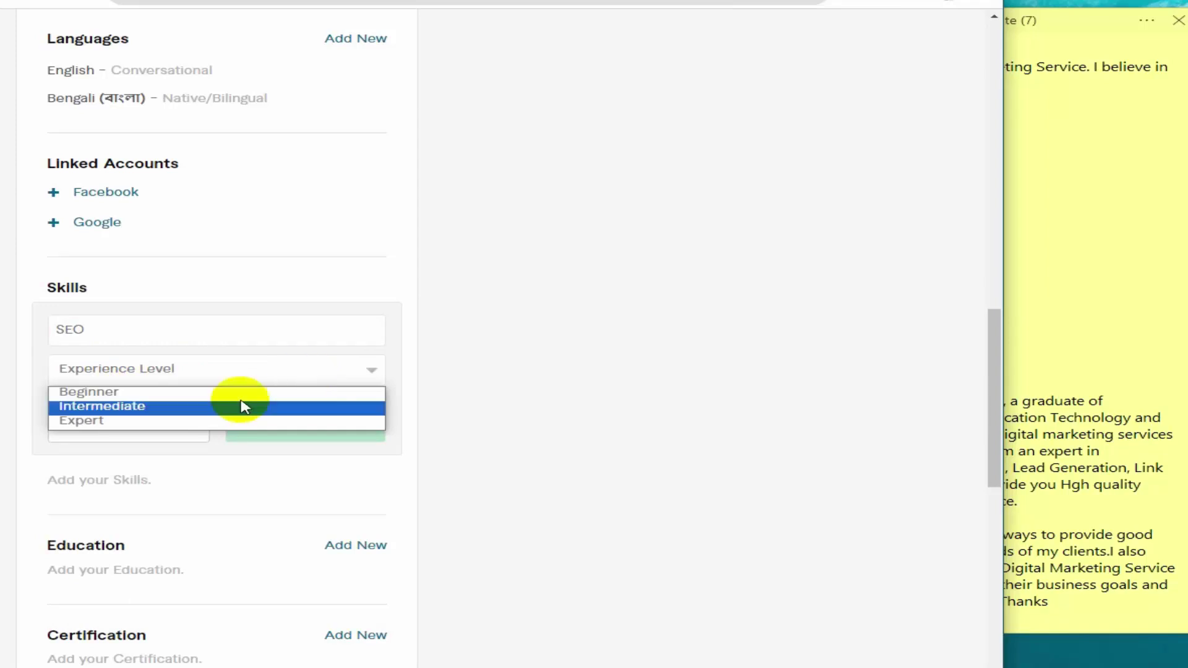
{"action": "left_click", "coordinate": [102, 424]}
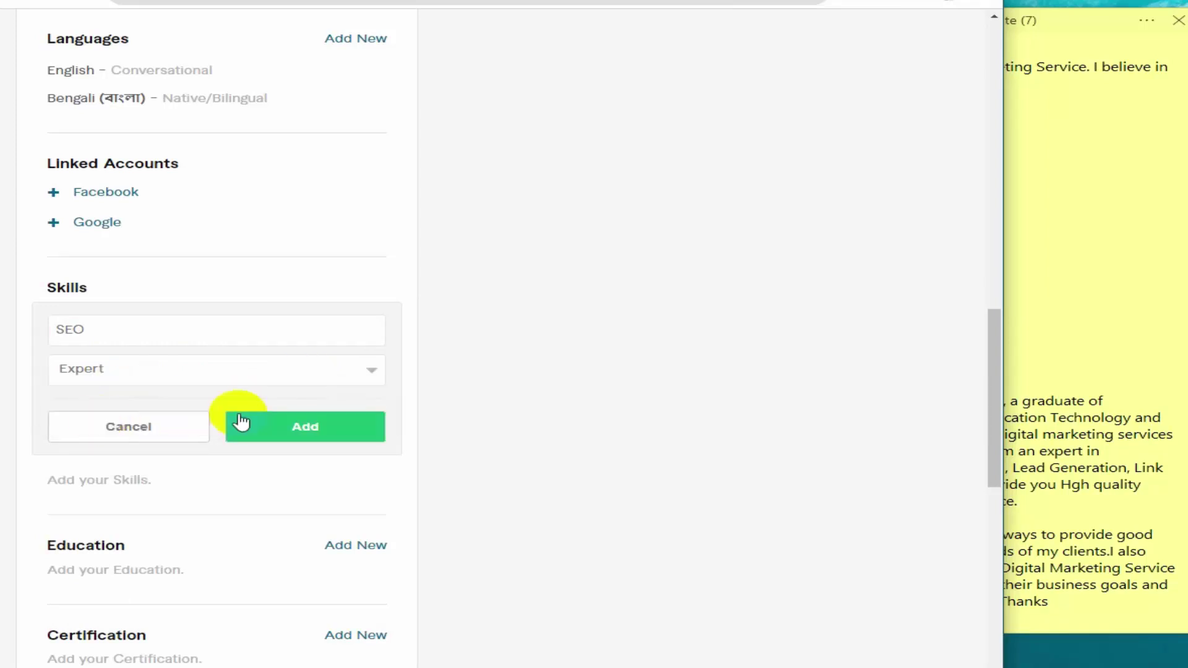
{"action": "left_click", "coordinate": [319, 432]}
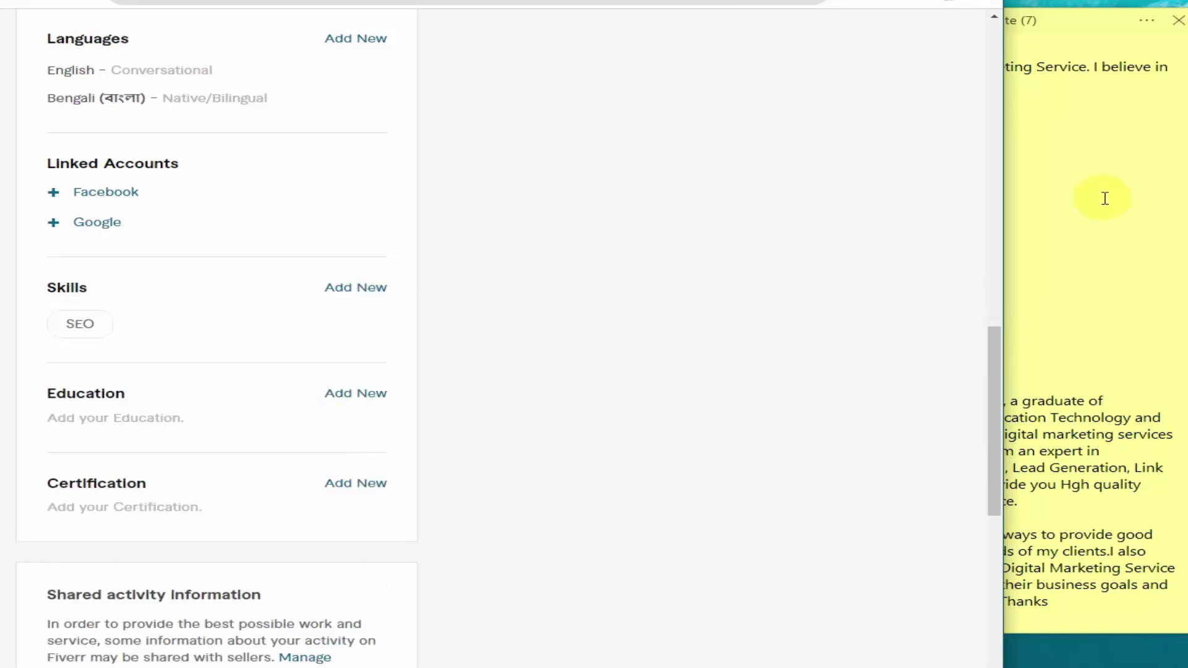
Add SMM as another skill at Expert level
{"action": "left_click", "coordinate": [1055, 125]}
{"action": "left_click_drag", "start_coordinate": [891, 133], "coordinate": [846, 135]}
{"action": "key", "text": "ctrl+c"}
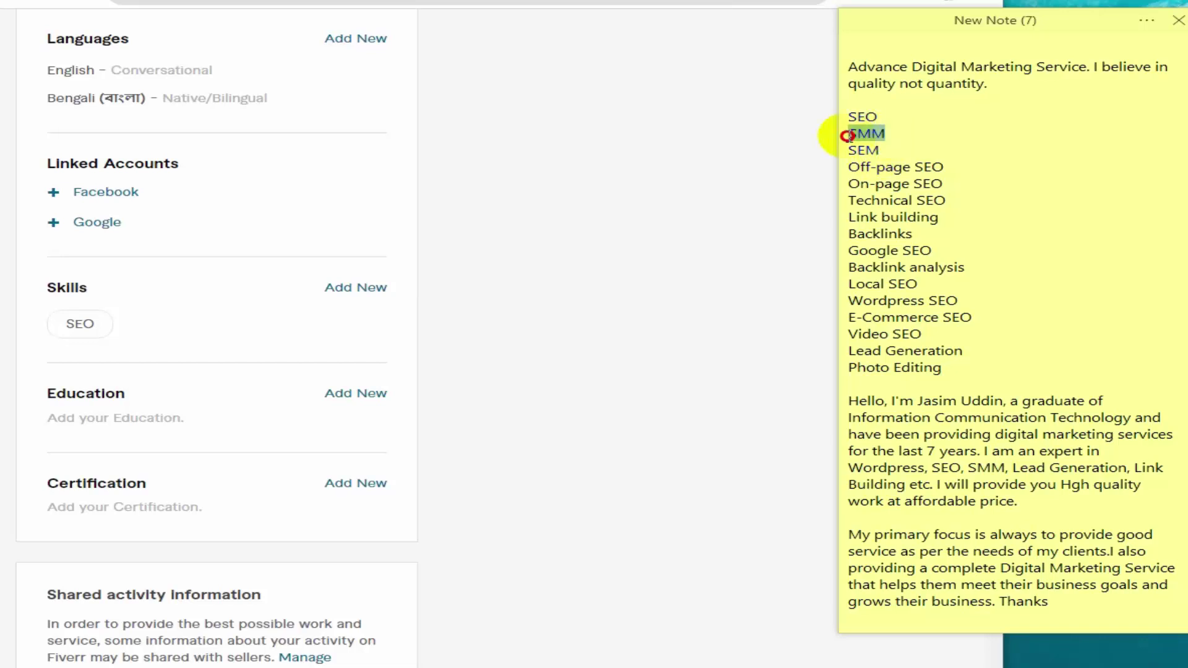
{"action": "left_click", "coordinate": [350, 288]}
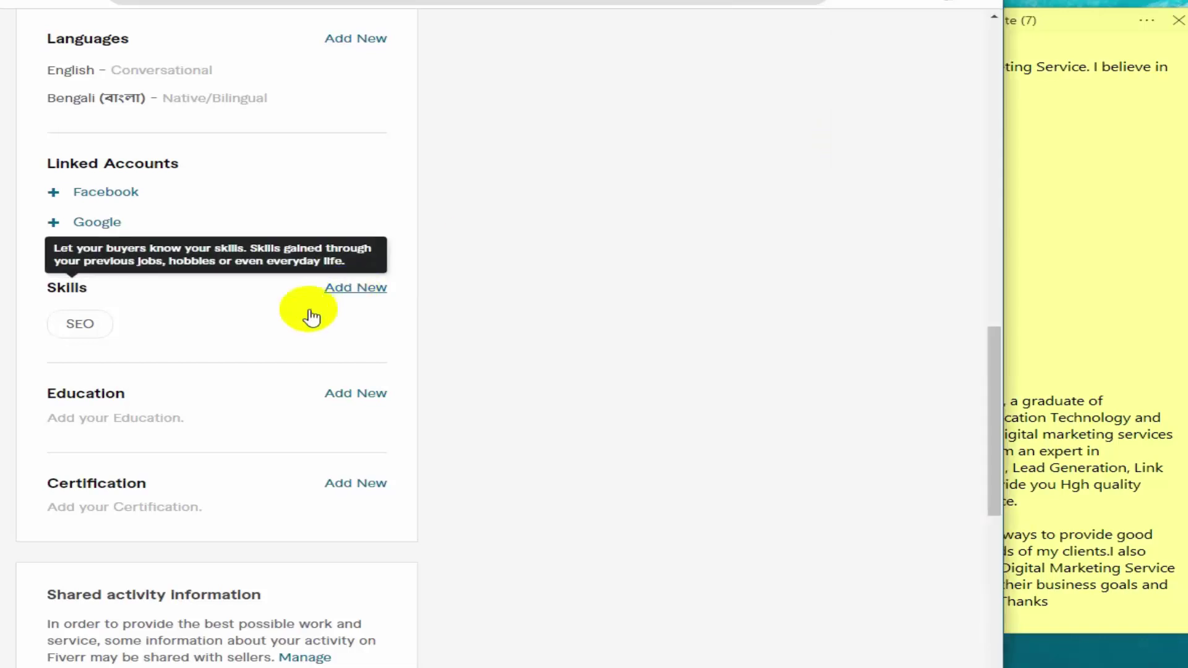
{"action": "key", "text": "ctrl+v"}
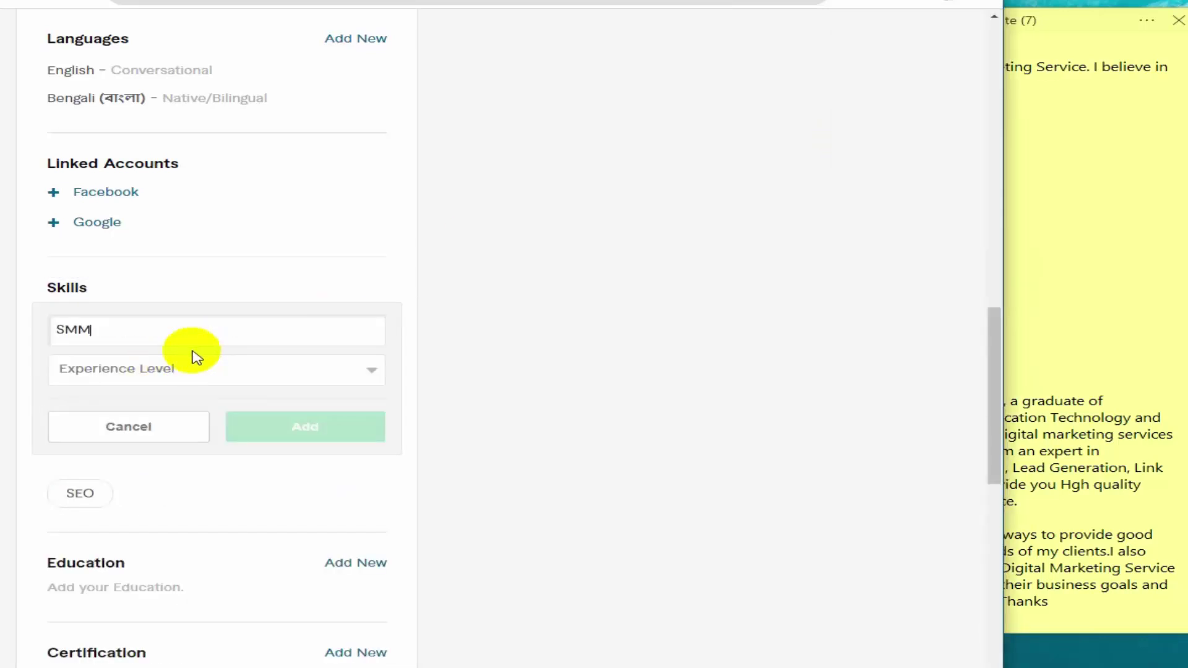
{"action": "left_click", "coordinate": [284, 382]}
{"action": "left_click", "coordinate": [112, 421]}
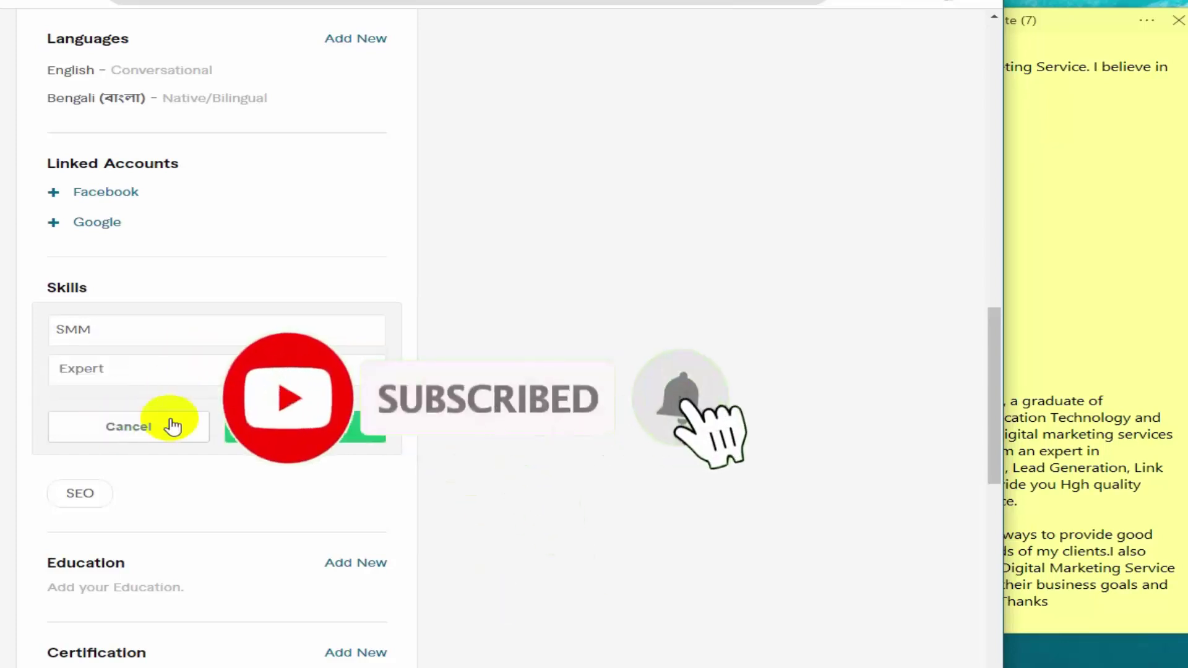
{"action": "left_click", "coordinate": [310, 427]}
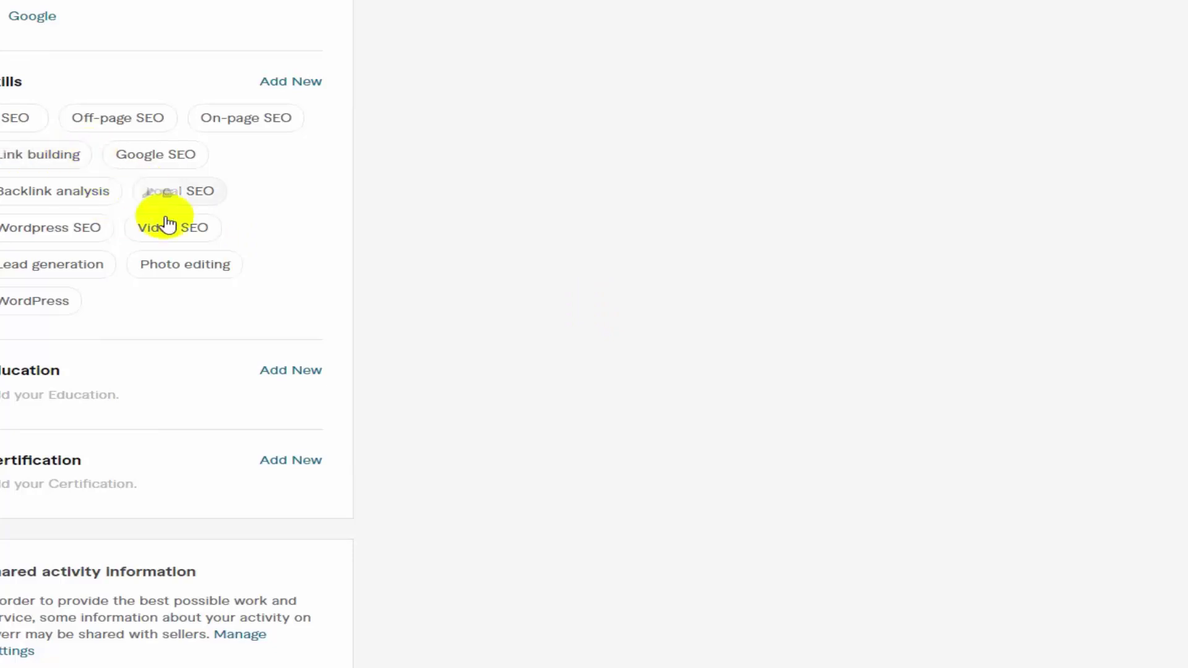
{"action": "mouse_move", "coordinate": [173, 247]}
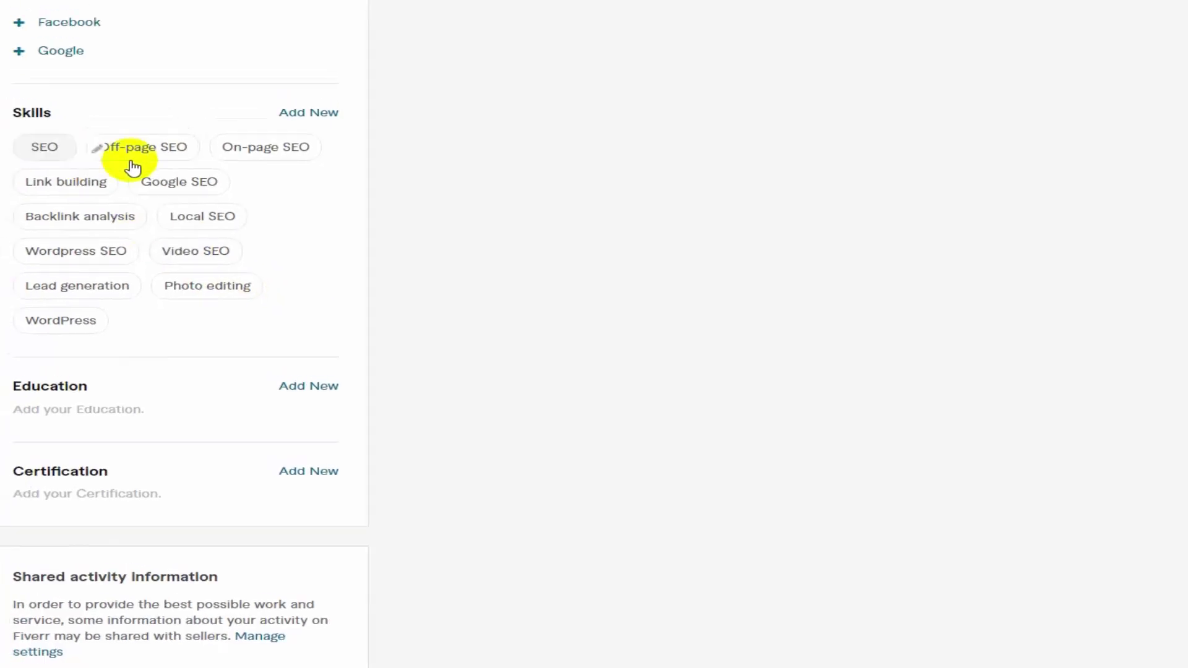
{"action": "mouse_move", "coordinate": [173, 198]}
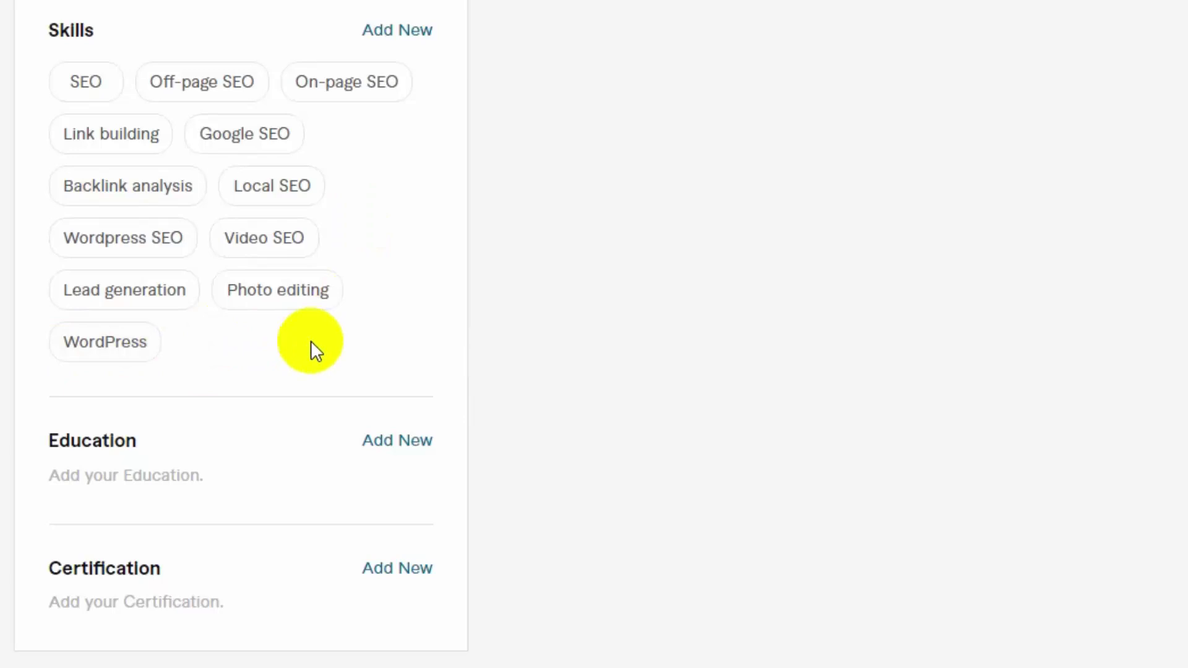
Start an Education entry for Jahangirnagar University in Bangladesh
{"action": "mouse_move", "coordinate": [160, 352]}
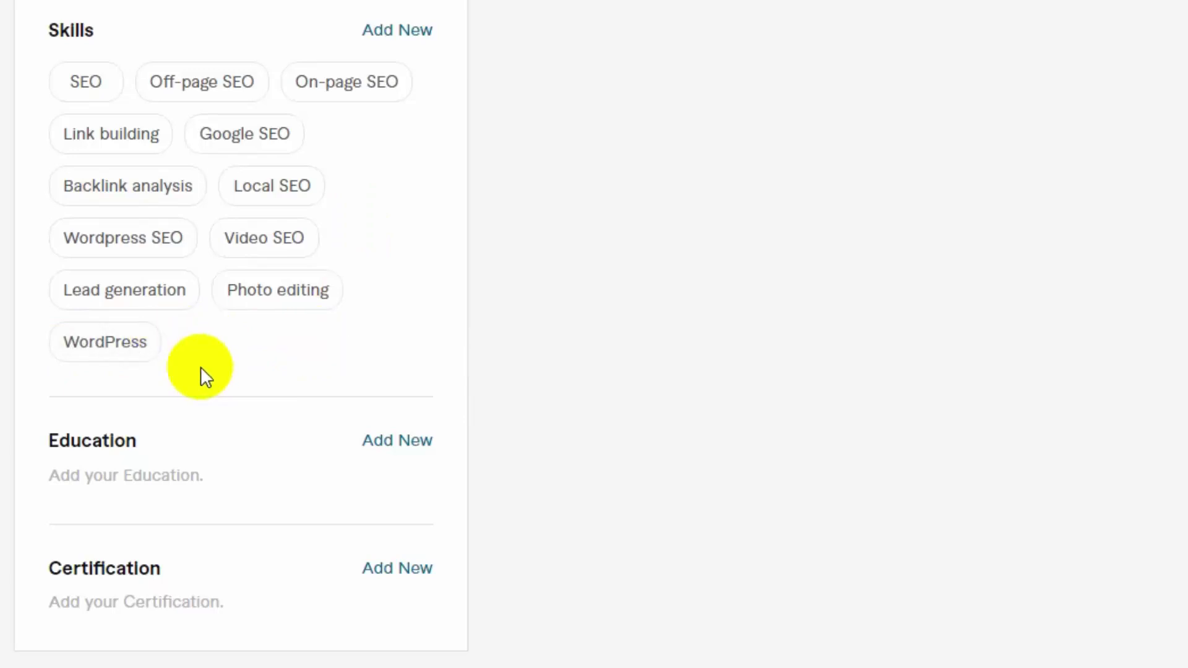
{"action": "scroll", "coordinate": [288, 352], "scroll_direction": "down", "scroll_amount": 2}
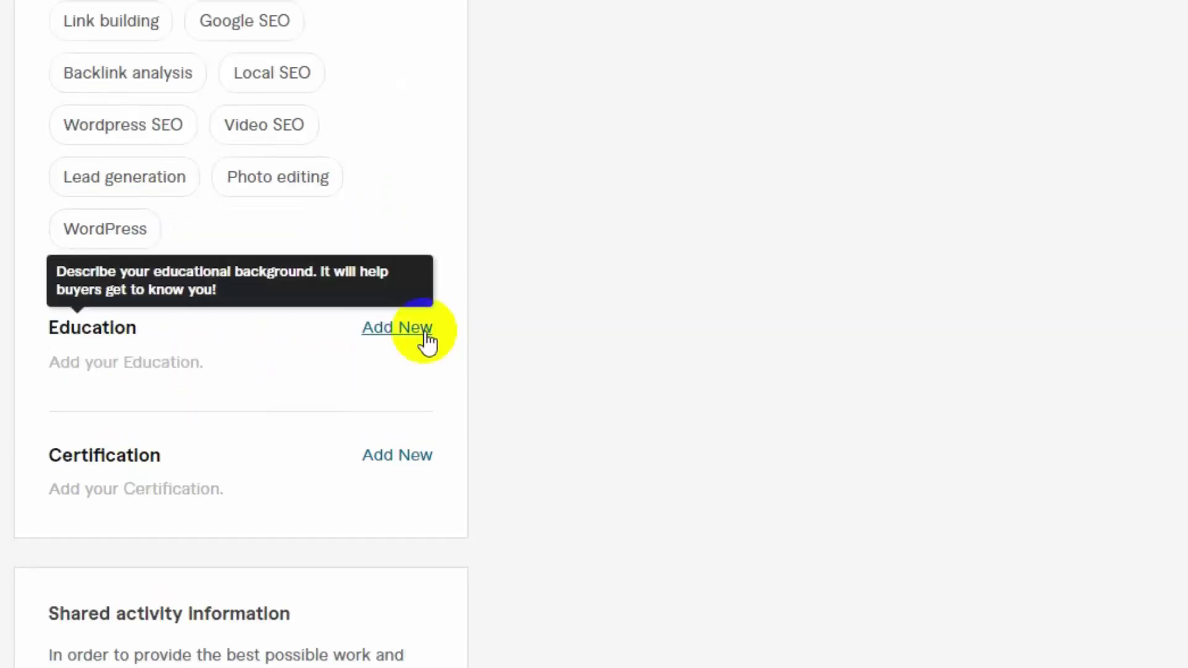
{"action": "left_click", "coordinate": [406, 327]}
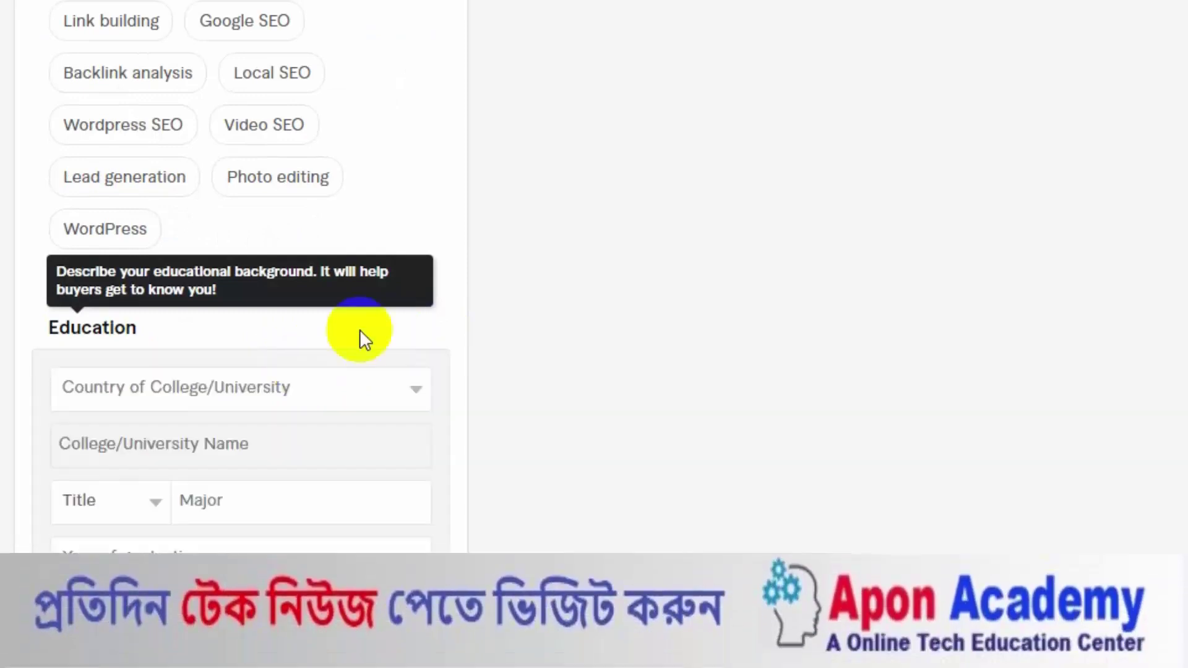
{"action": "left_click", "coordinate": [343, 388]}
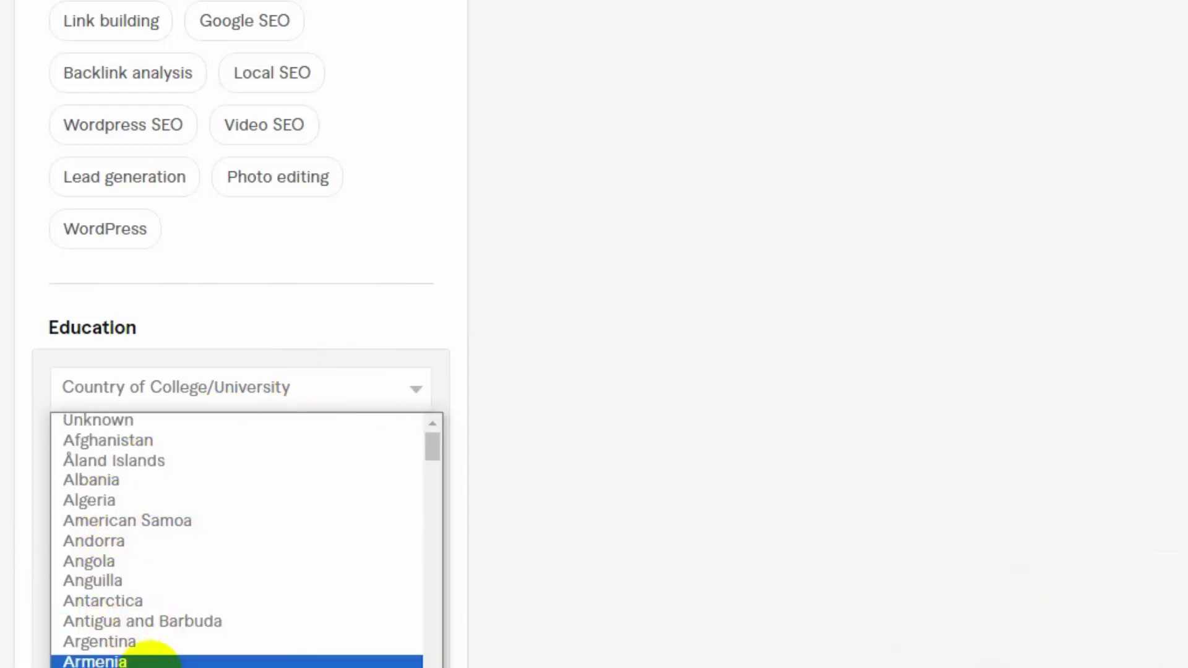
{"action": "scroll", "coordinate": [124, 637], "scroll_direction": "down", "scroll_amount": 3}
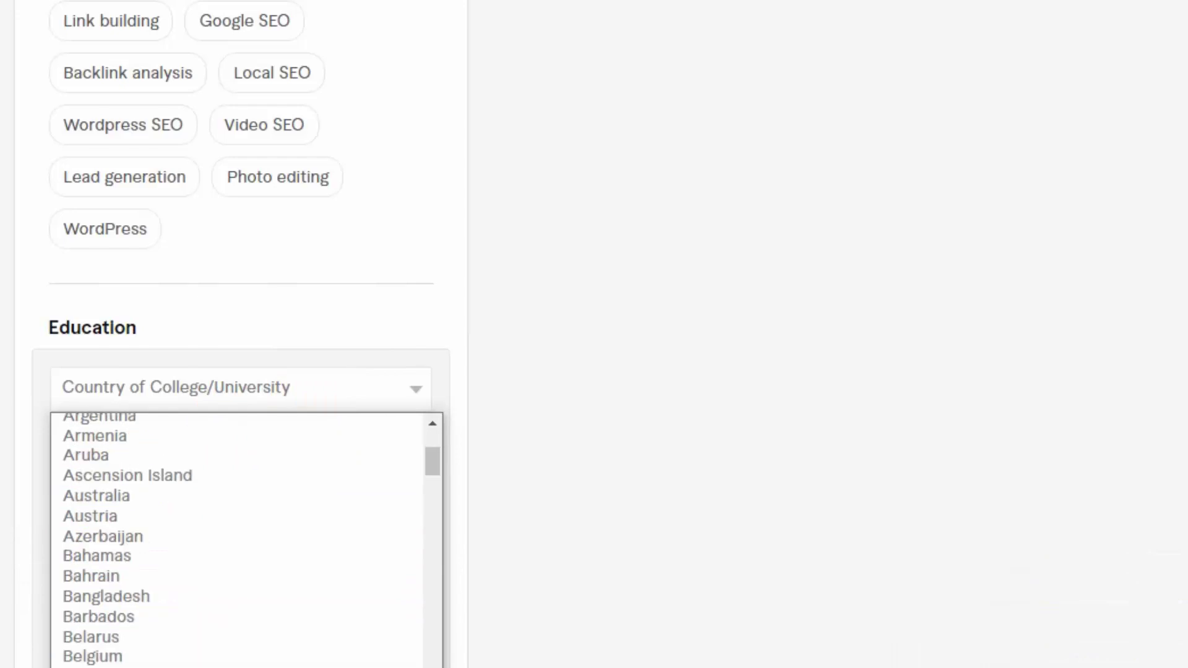
{"action": "left_click", "coordinate": [117, 597]}
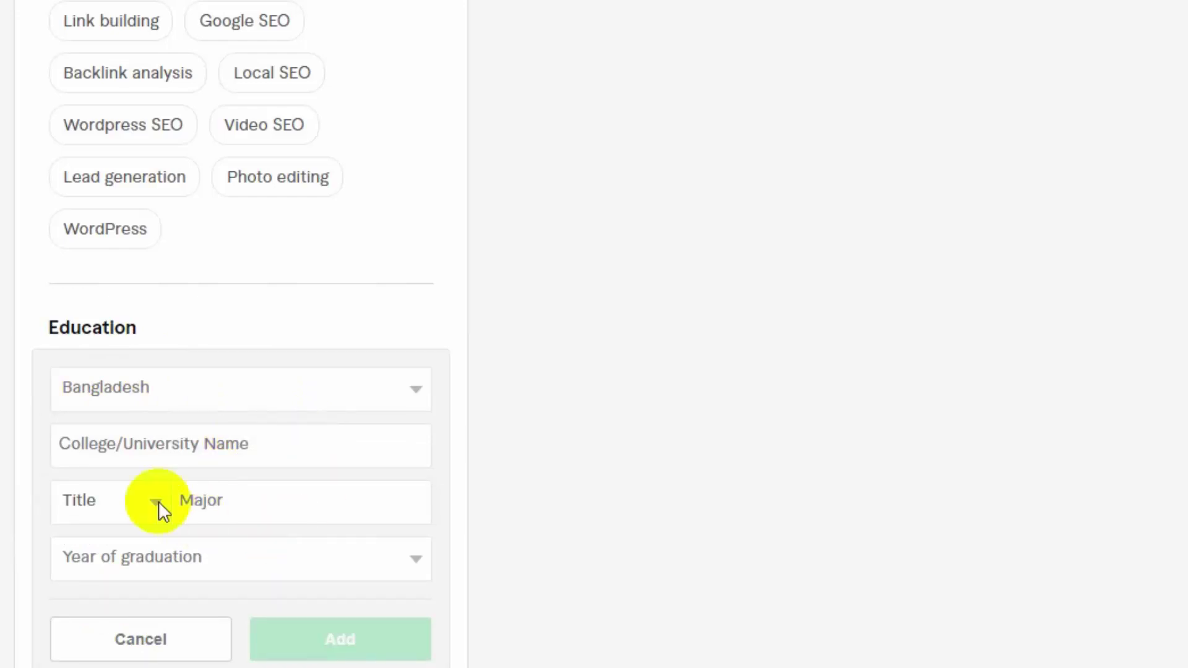
{"action": "left_click", "coordinate": [240, 445]}
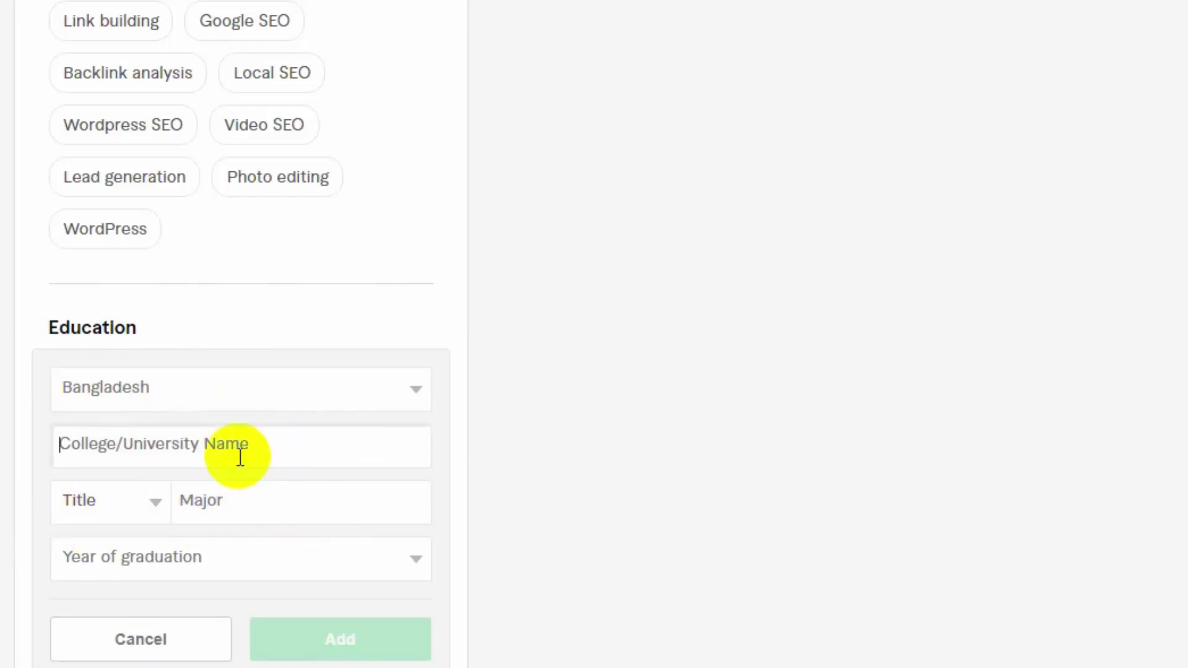
{"action": "type", "text": "Jahangirnagar University"}
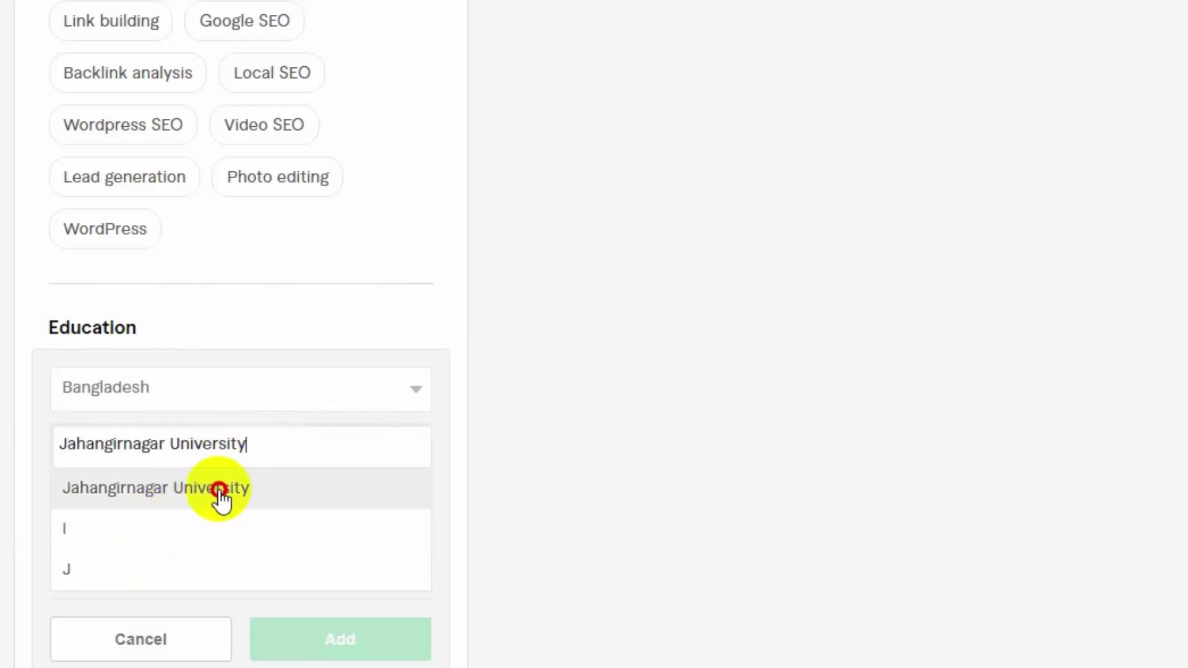
{"action": "left_click", "coordinate": [221, 490]}
Set the degree to M.Sc. in Information Technology, 2018, add it, and begin a certification entry
{"action": "left_click", "coordinate": [155, 507]}
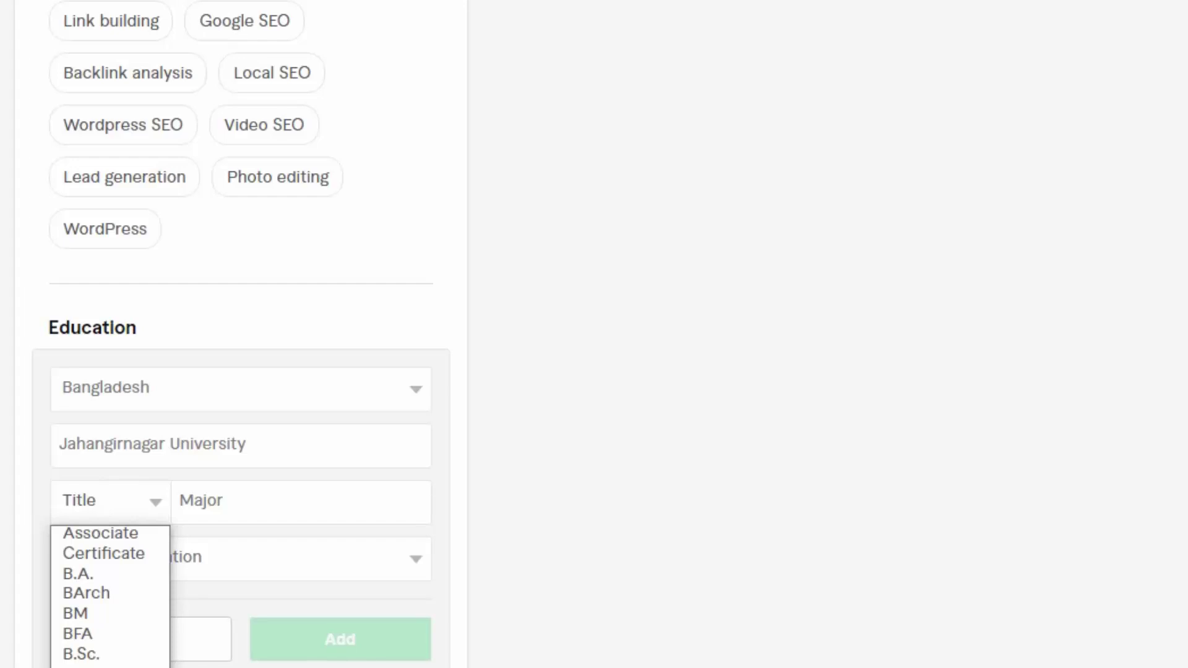
{"action": "left_click", "coordinate": [80, 666]}
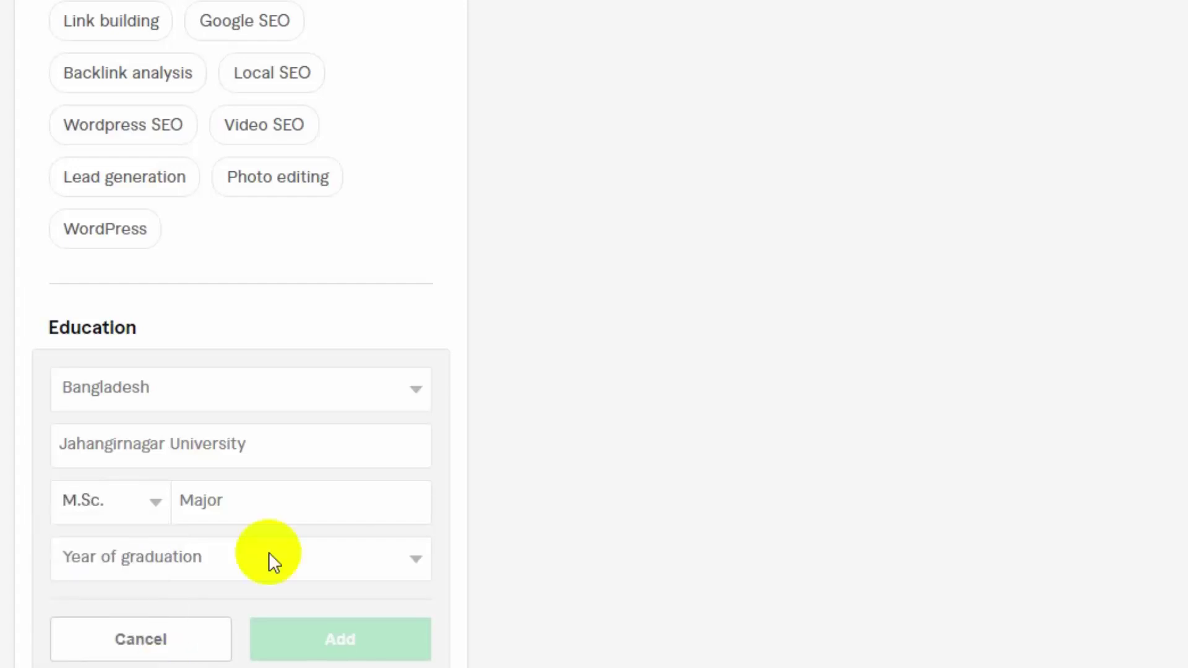
{"action": "left_click", "coordinate": [272, 501]}
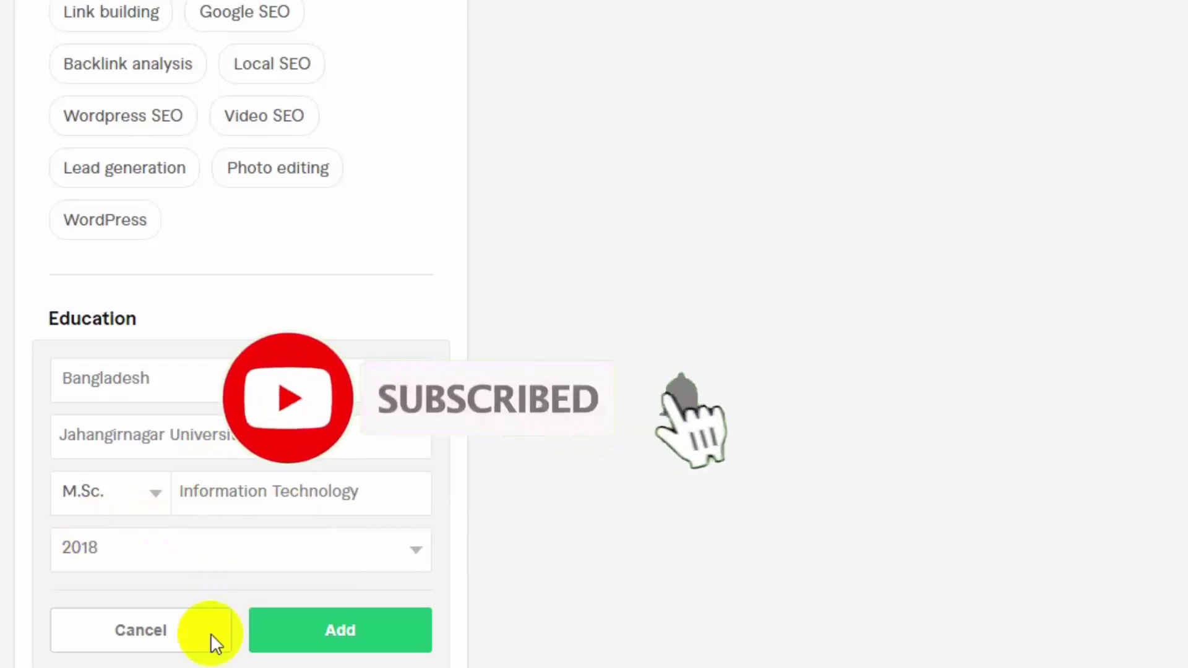
{"action": "left_click", "coordinate": [342, 643]}
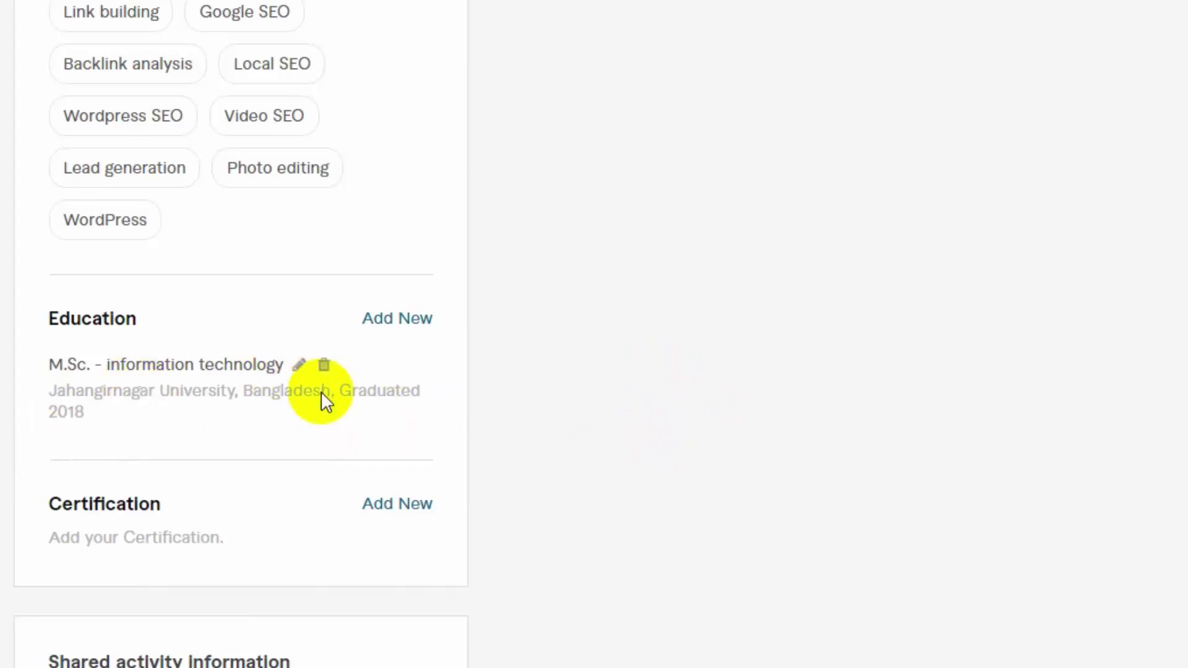
{"action": "mouse_move", "coordinate": [62, 516]}
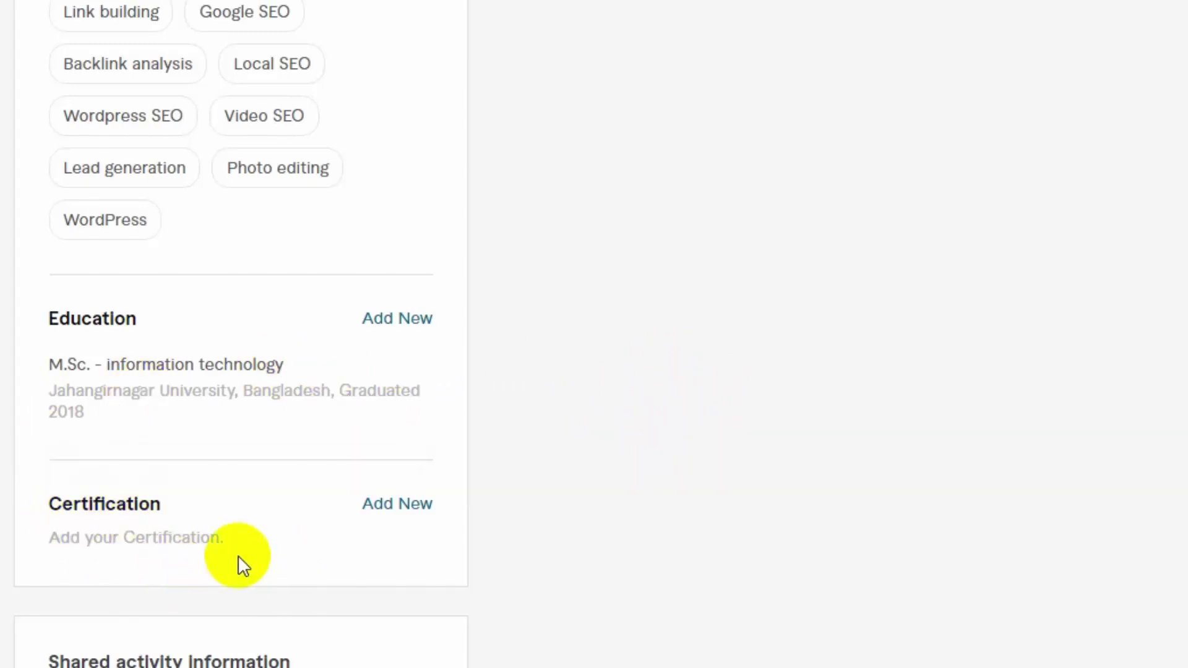
{"action": "left_click", "coordinate": [401, 507]}
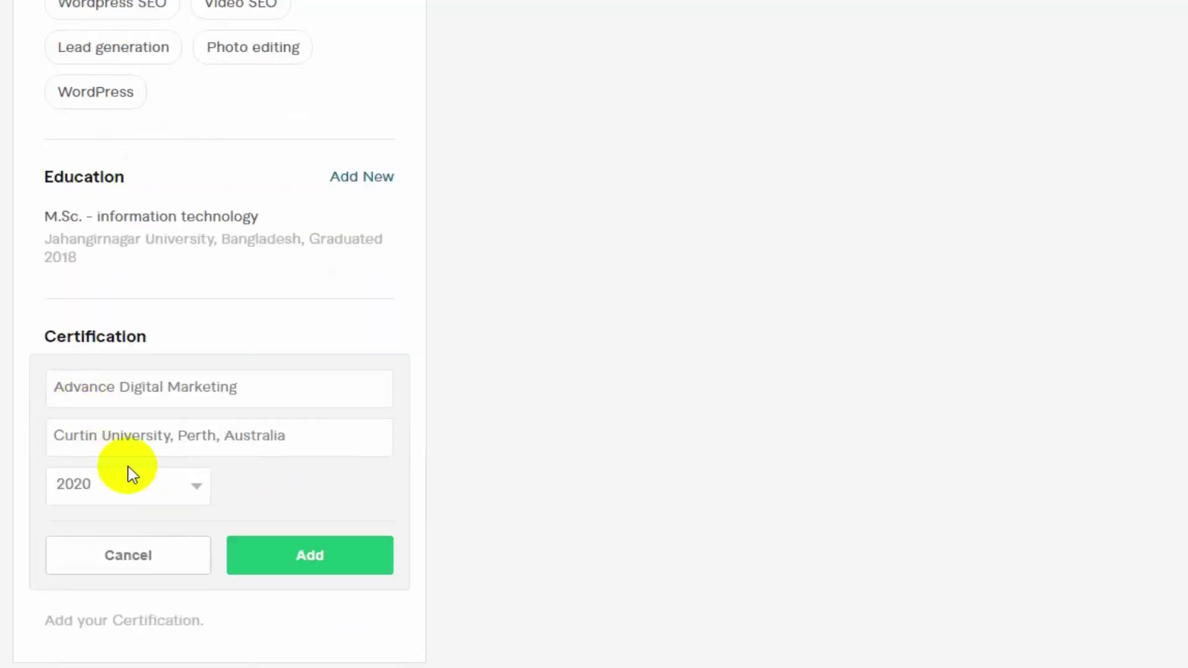
Add the Advance Digital Marketing certificate from Curtin University, Australia, 2020, and return to the page top
{"action": "mouse_move", "coordinate": [198, 358]}
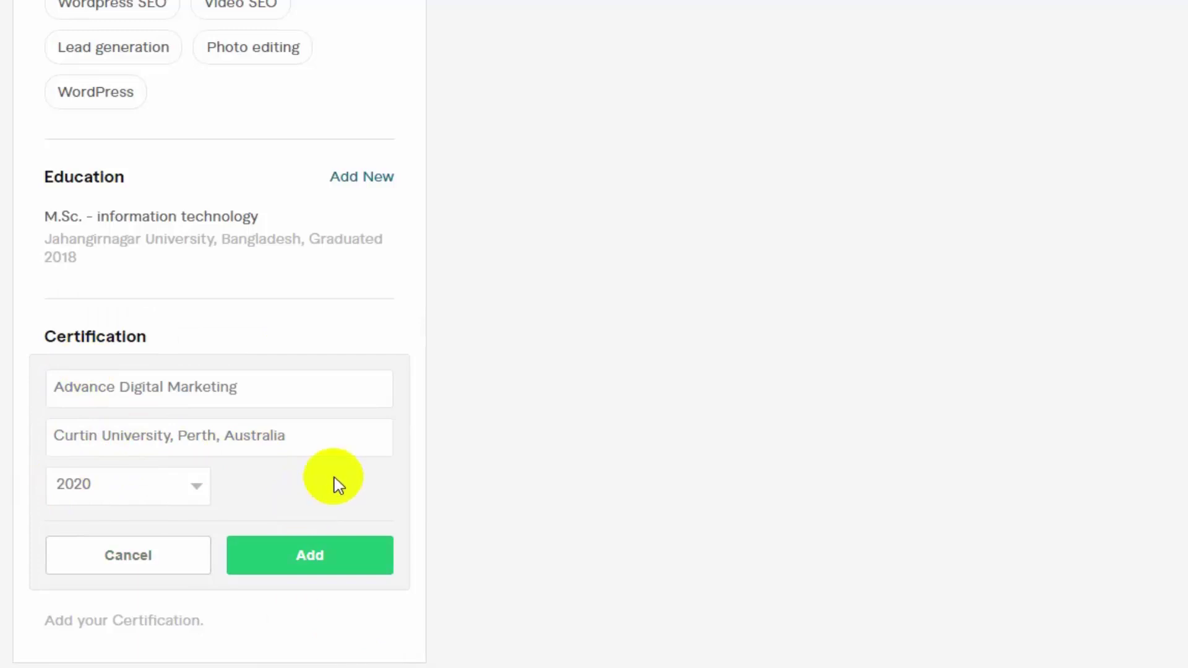
{"action": "left_click", "coordinate": [316, 560]}
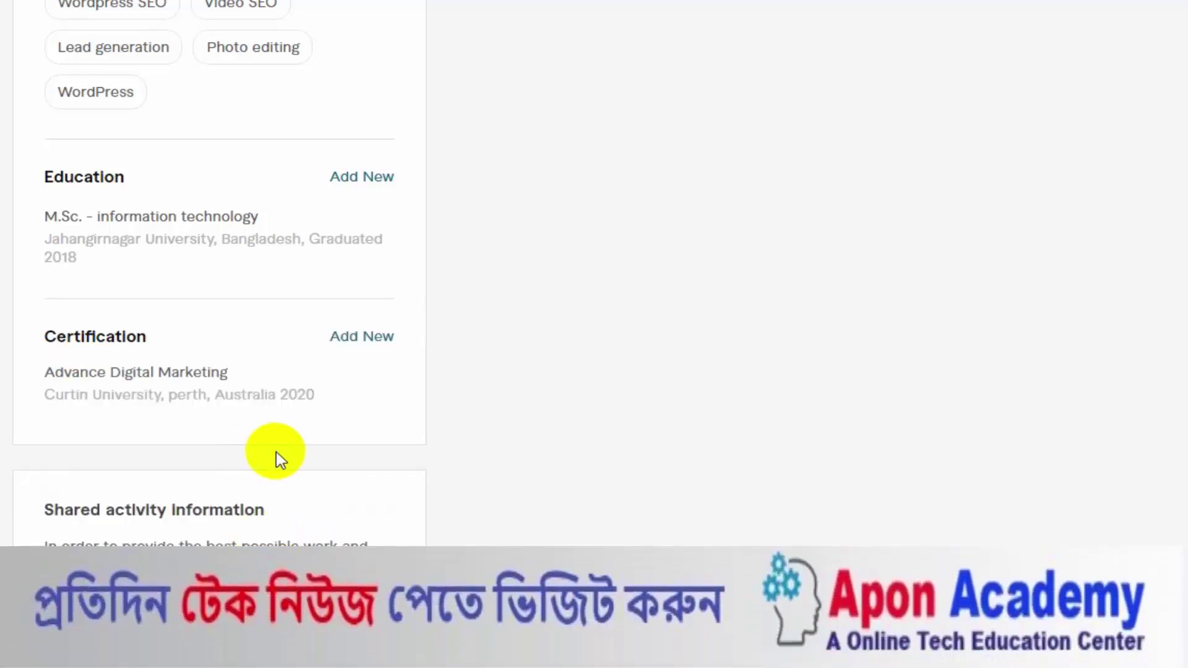
{"action": "scroll", "coordinate": [276, 455], "scroll_direction": "up", "scroll_amount": 8}
{"action": "scroll", "coordinate": [276, 452], "scroll_direction": "up", "scroll_amount": 10}
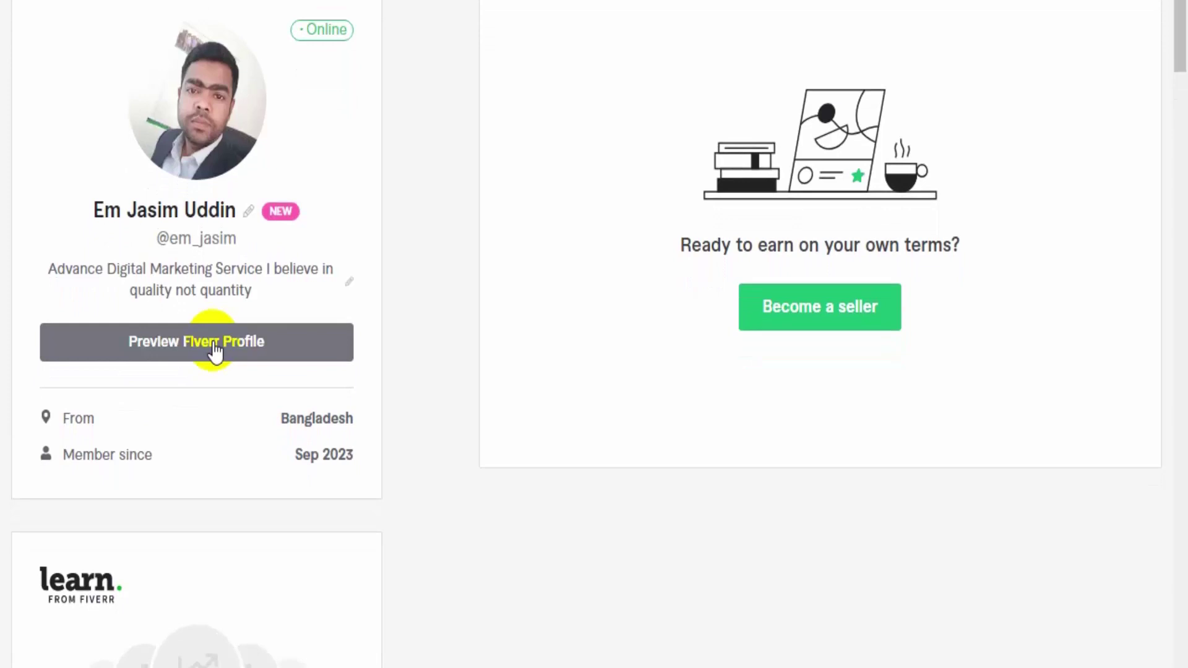
Review the education and certification in the public profile preview, then show the account menu
{"action": "left_click", "coordinate": [214, 346]}
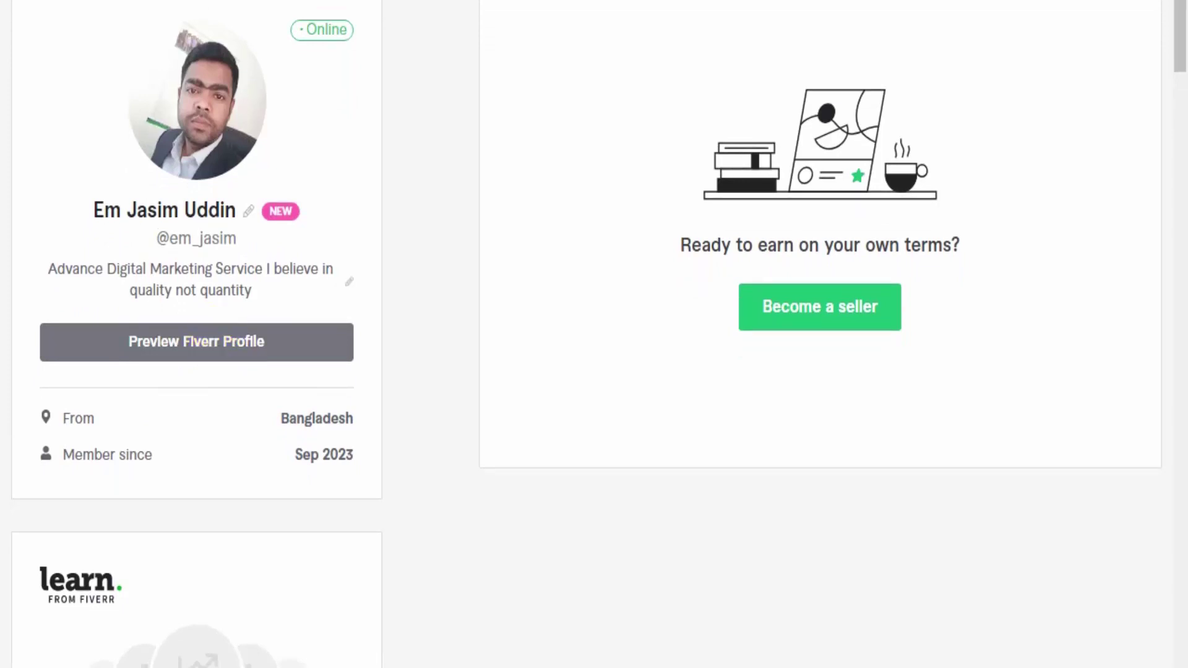
{"action": "scroll", "coordinate": [241, 269], "scroll_direction": "down", "scroll_amount": 2}
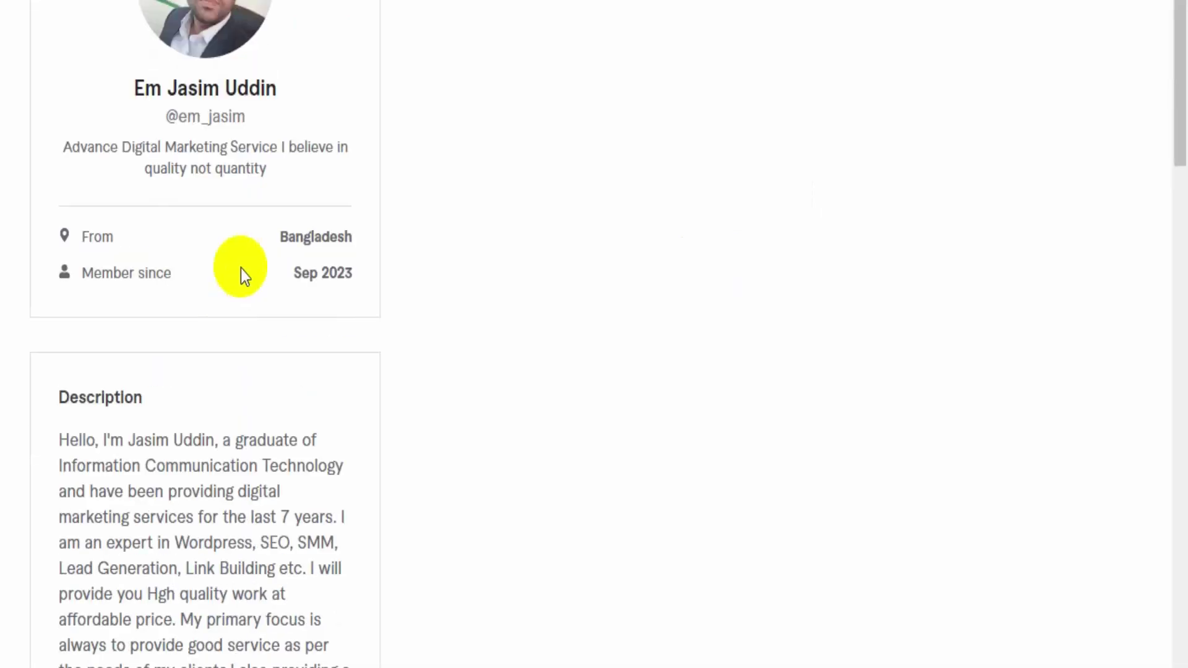
{"action": "scroll", "coordinate": [198, 238], "scroll_direction": "up", "scroll_amount": 2}
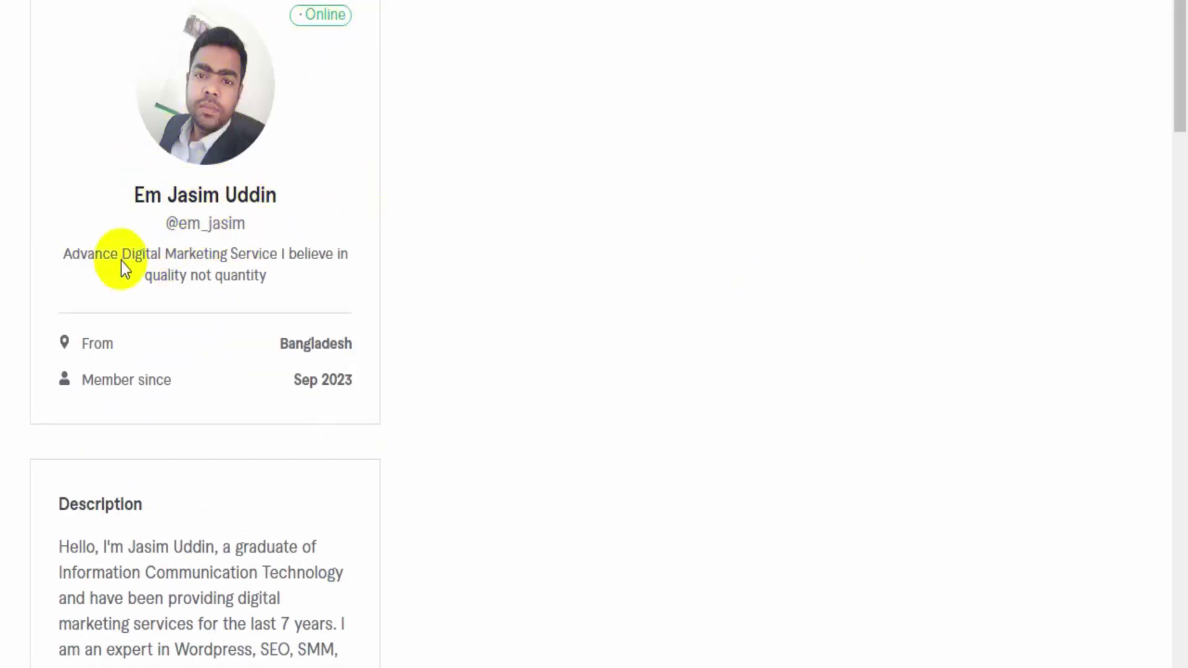
{"action": "scroll", "coordinate": [214, 352], "scroll_direction": "down", "scroll_amount": 4}
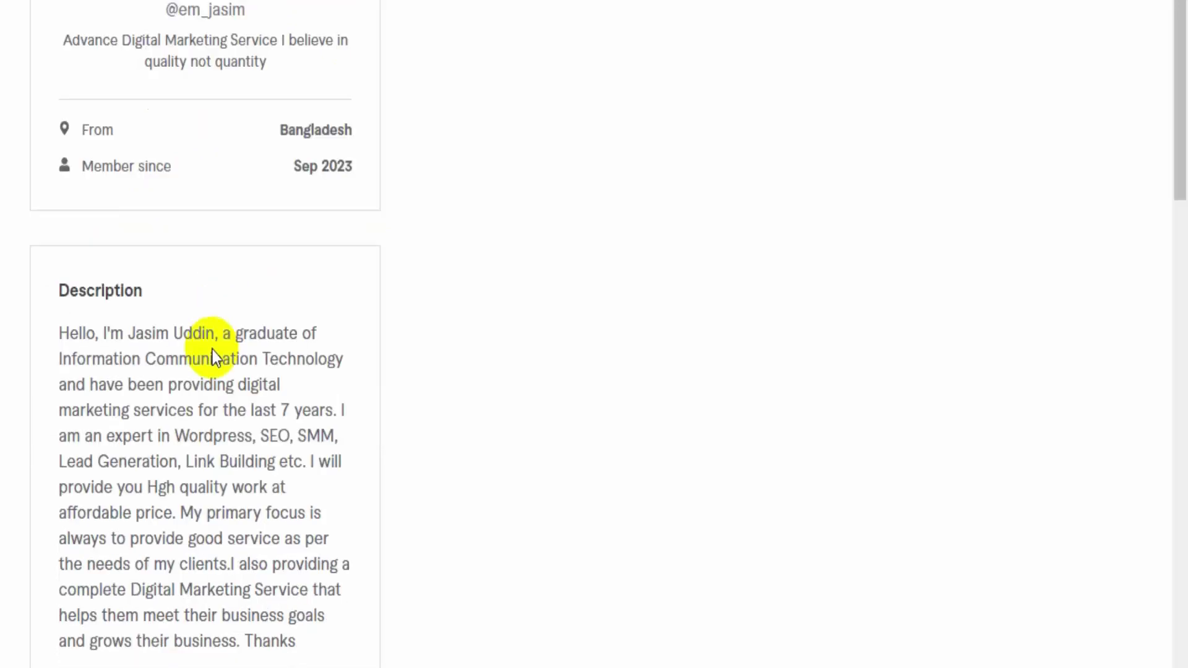
{"action": "scroll", "coordinate": [185, 297], "scroll_direction": "down", "scroll_amount": 2}
{"action": "scroll", "coordinate": [212, 313], "scroll_direction": "down", "scroll_amount": 6}
{"action": "right_click", "coordinate": [233, 384]}
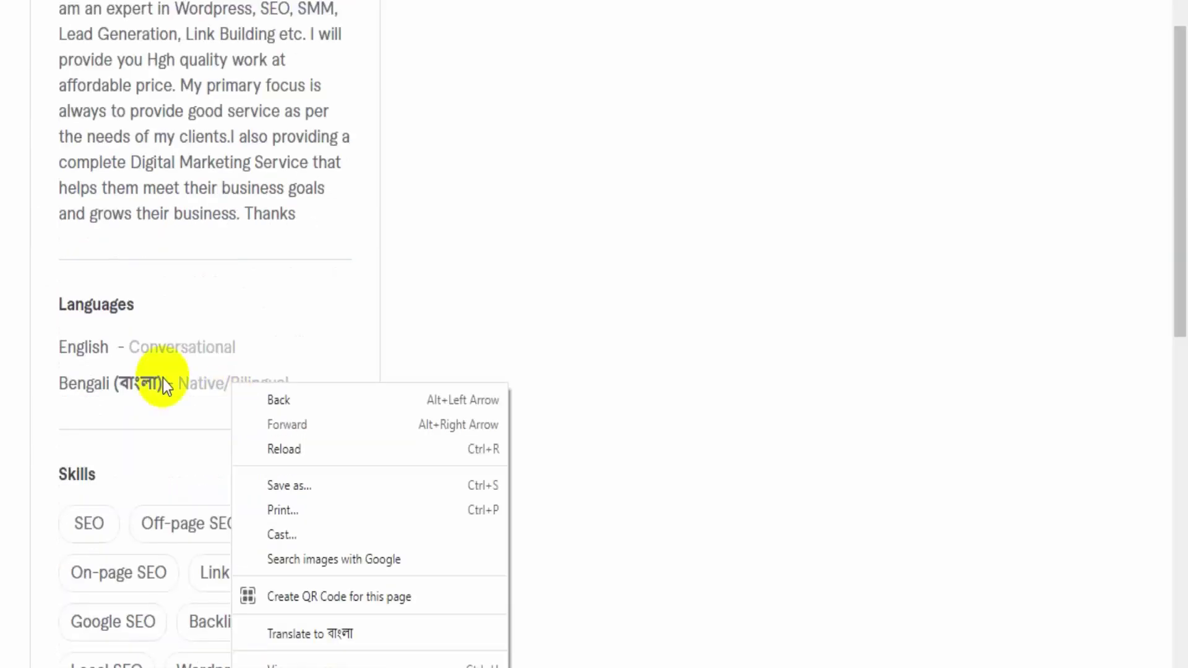
{"action": "left_click", "coordinate": [102, 337]}
{"action": "scroll", "coordinate": [106, 340], "scroll_direction": "down", "scroll_amount": 4}
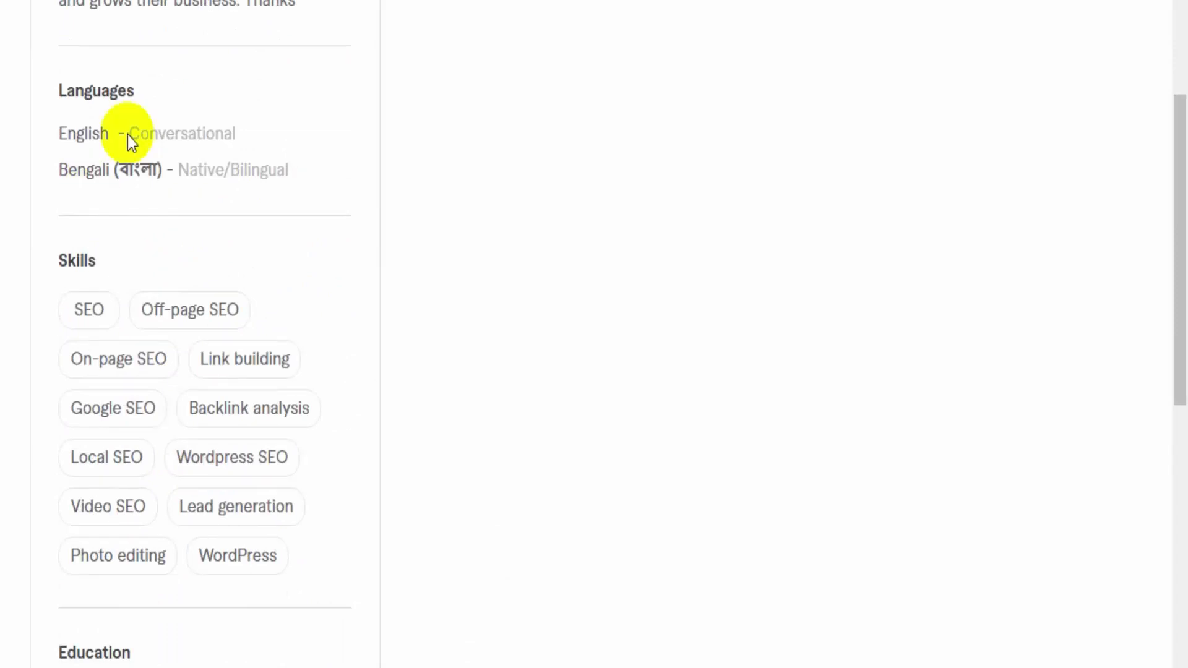
{"action": "scroll", "coordinate": [147, 317], "scroll_direction": "down", "scroll_amount": 8}
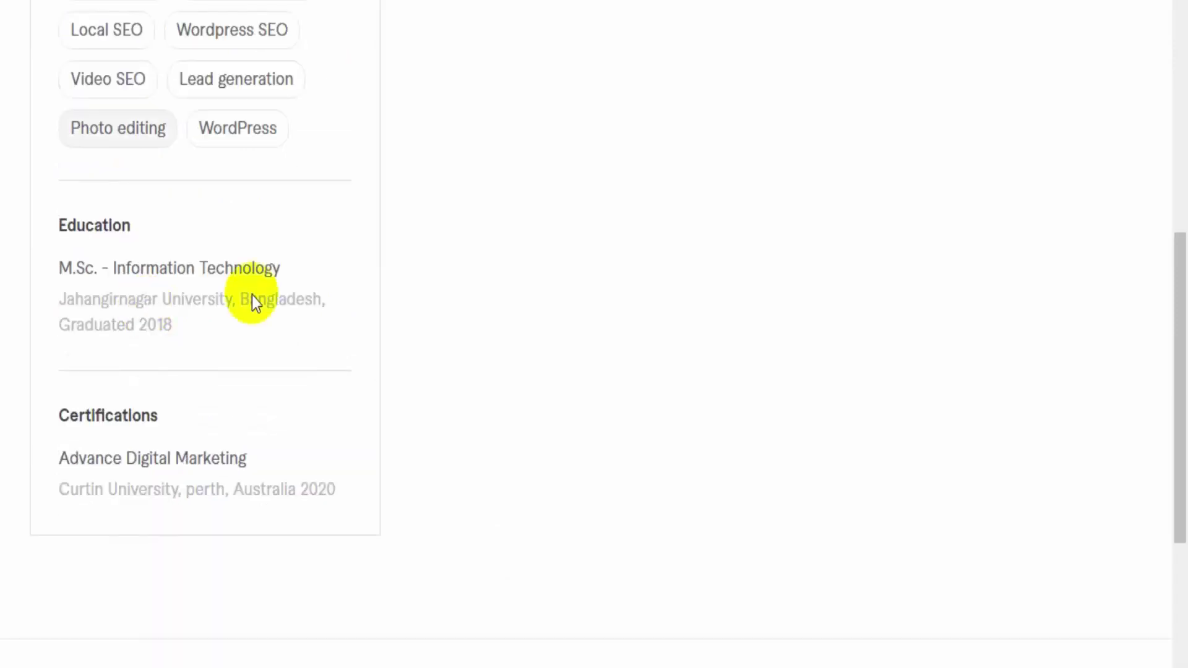
{"action": "scroll", "coordinate": [272, 454], "scroll_direction": "down", "scroll_amount": 4}
{"action": "scroll", "coordinate": [297, 433], "scroll_direction": "up", "scroll_amount": 15}
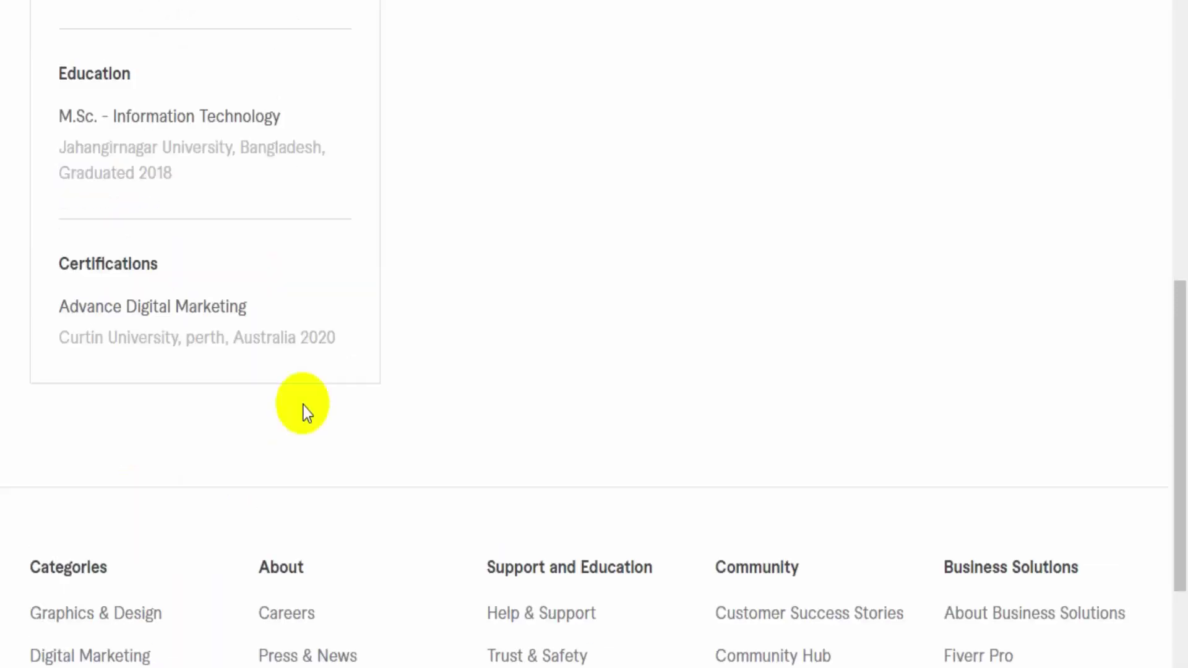
{"action": "scroll", "coordinate": [303, 408], "scroll_direction": "up", "scroll_amount": 12}
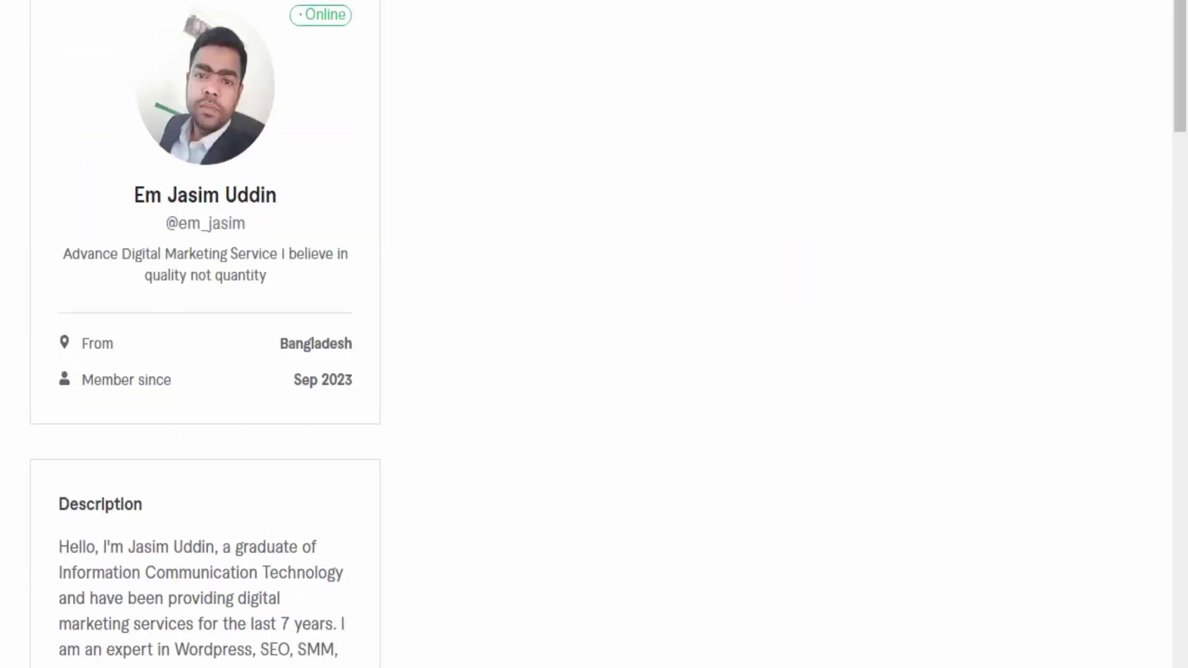
{"action": "left_click", "coordinate": [1128, 1]}
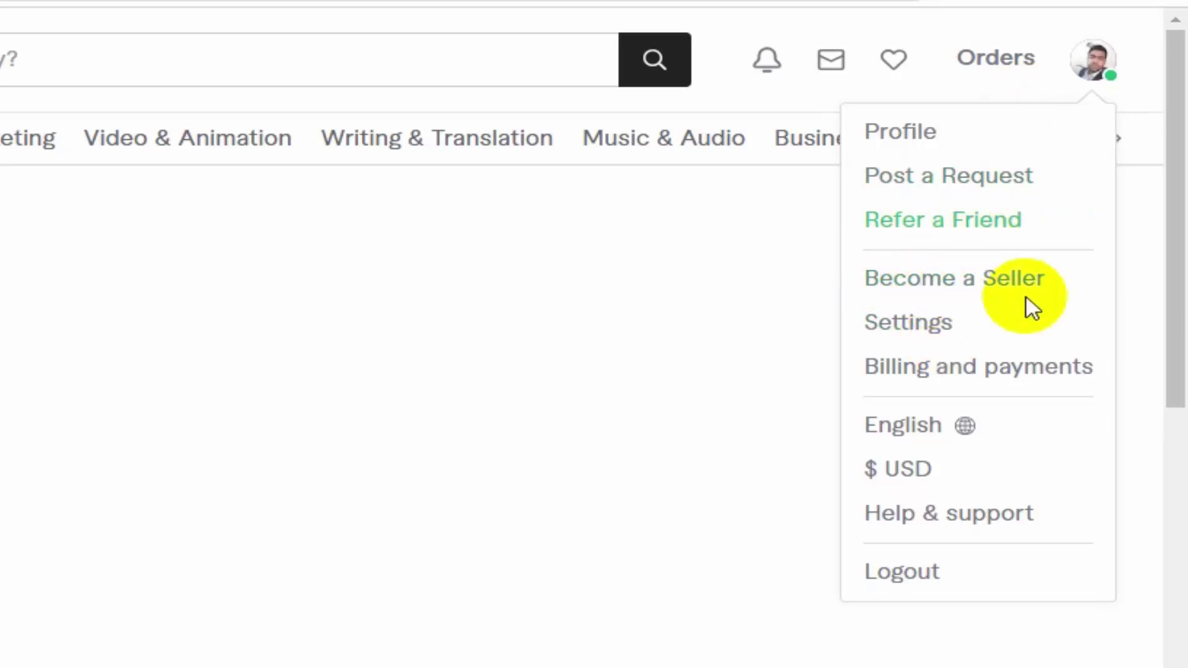
Enter the account's full name in Account settings and save, leaving online status unchanged
{"action": "left_click", "coordinate": [915, 334]}
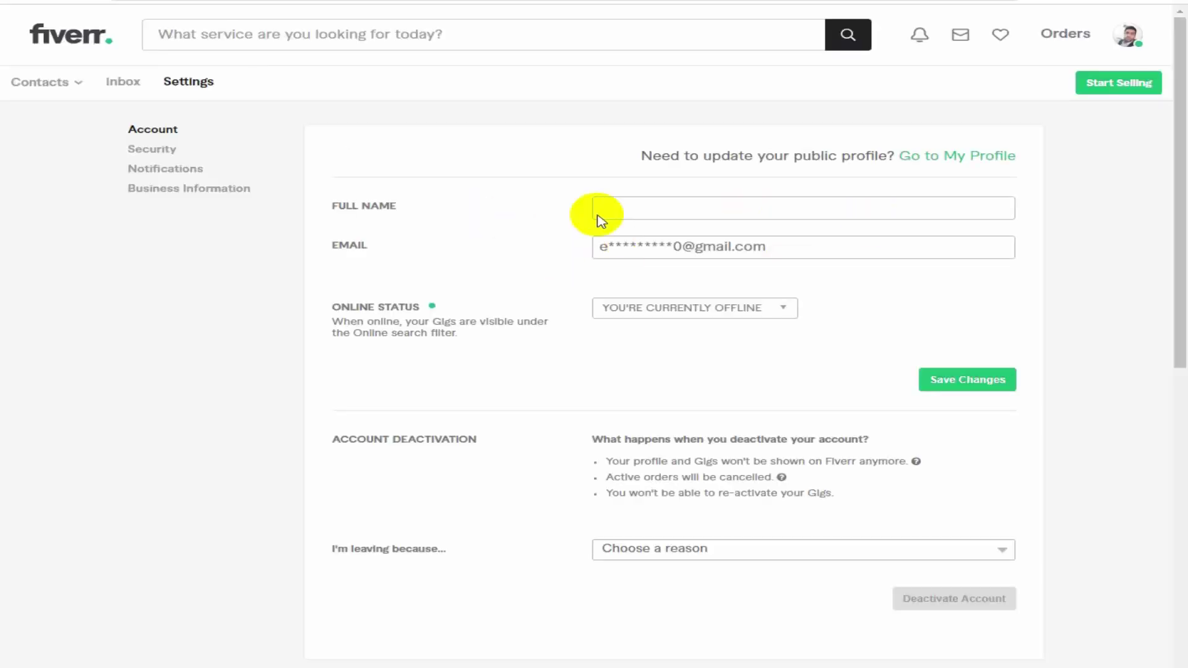
{"action": "left_click", "coordinate": [652, 204]}
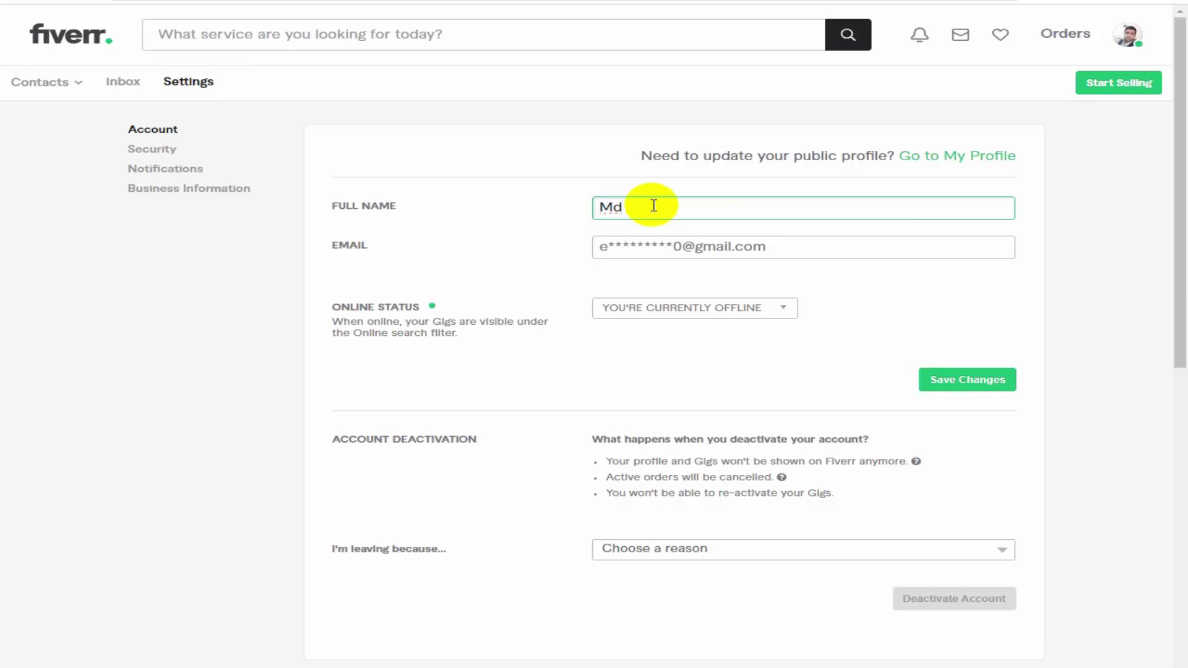
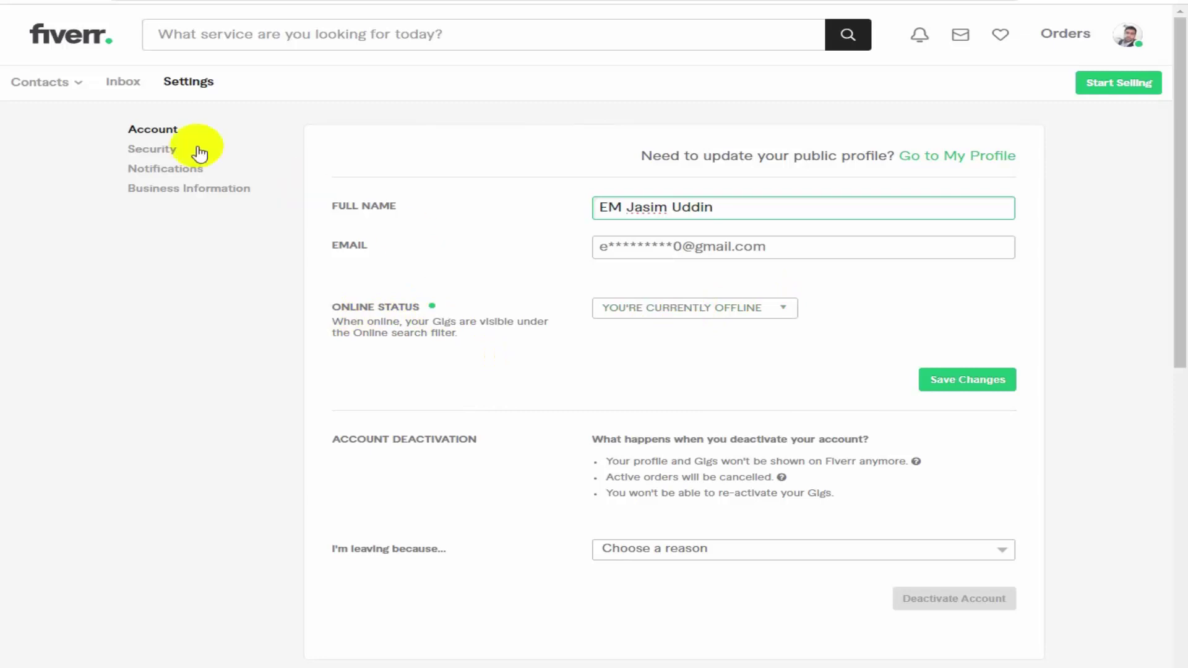
{"action": "left_click", "coordinate": [781, 311]}
{"action": "left_click", "coordinate": [781, 311]}
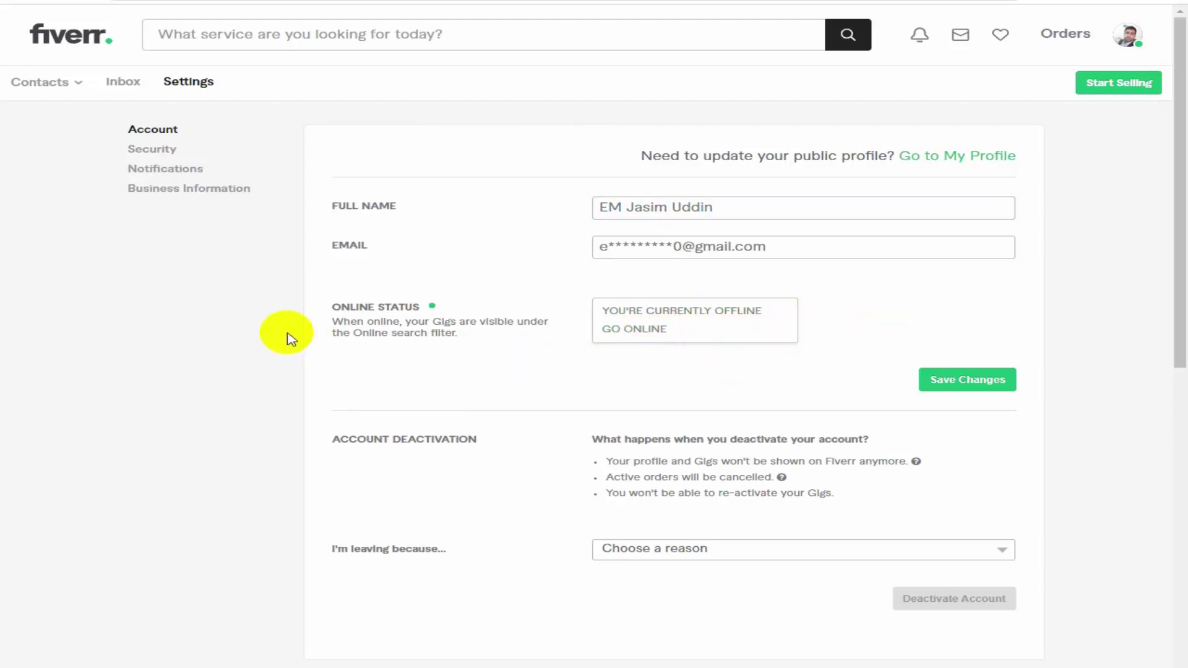
{"action": "left_click", "coordinate": [620, 346]}
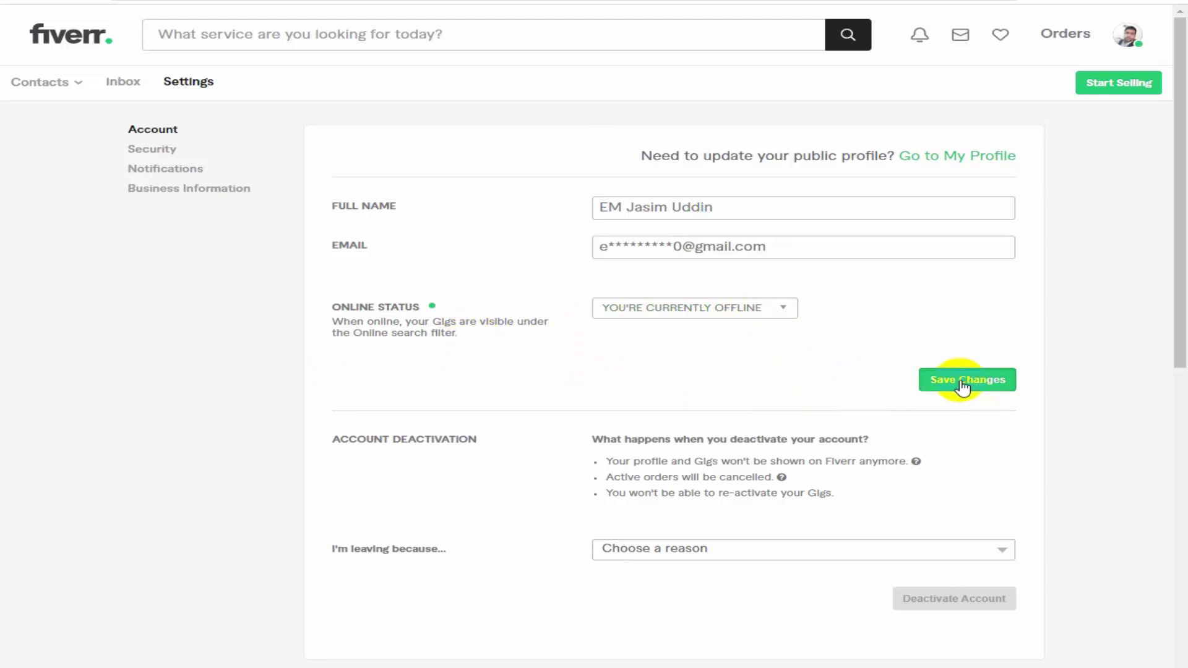
{"action": "left_click", "coordinate": [963, 386]}
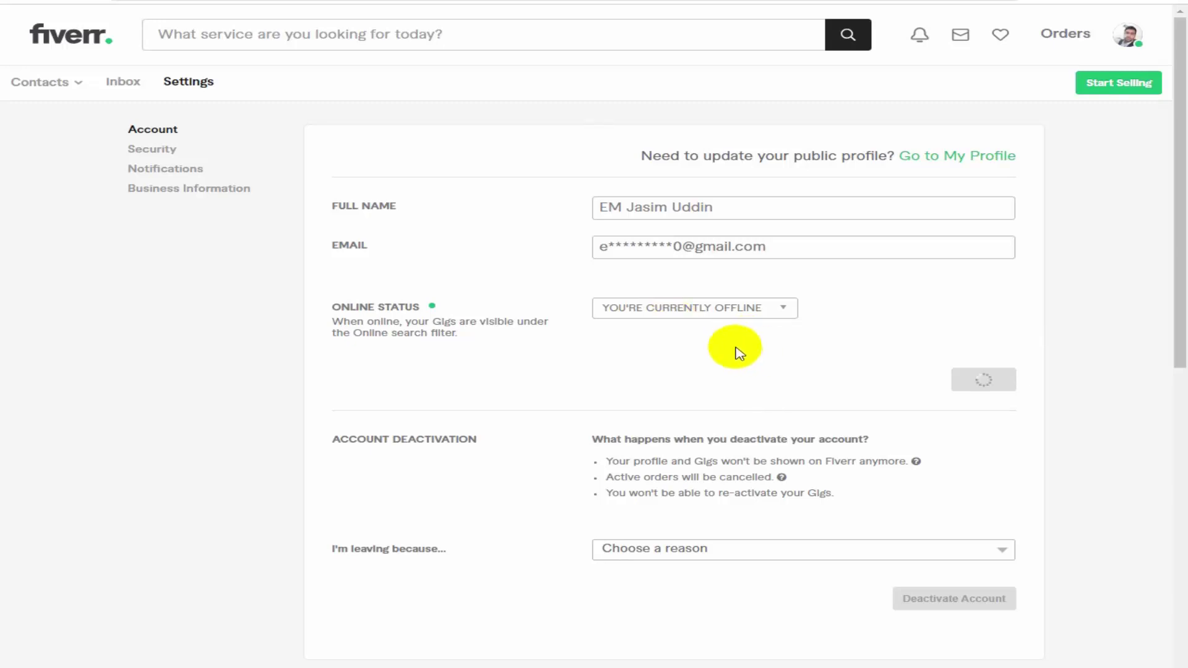
Look over the account deactivation reasons without selecting one
{"action": "scroll", "coordinate": [739, 353], "scroll_direction": "down", "scroll_amount": 1}
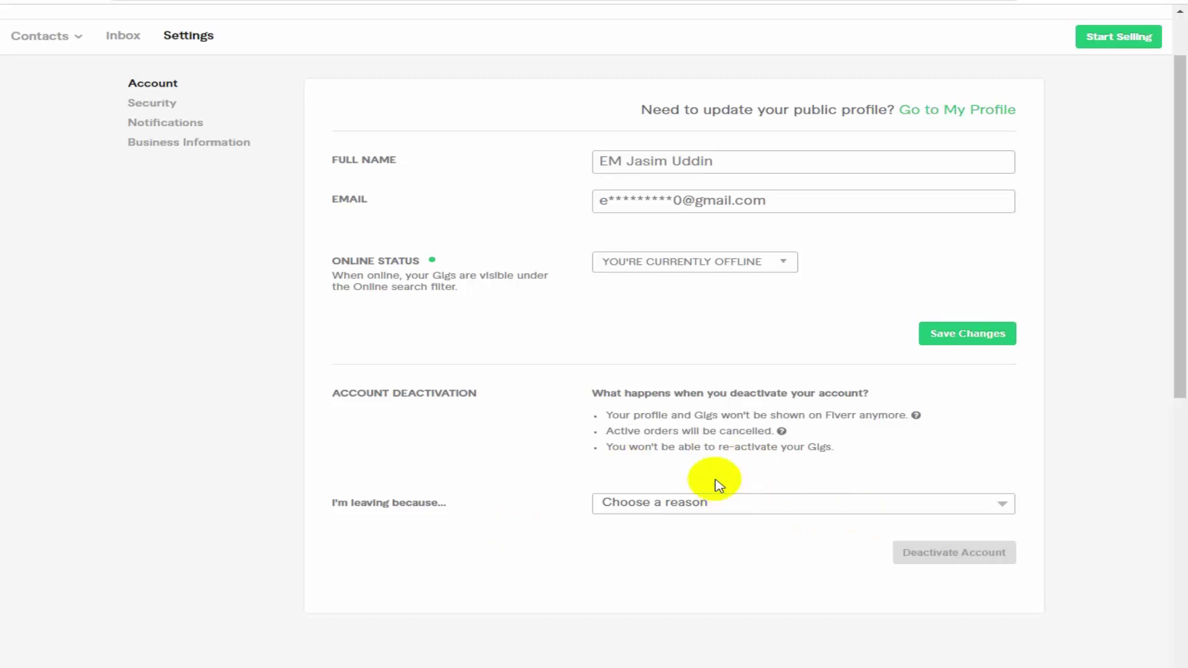
{"action": "left_click", "coordinate": [814, 509]}
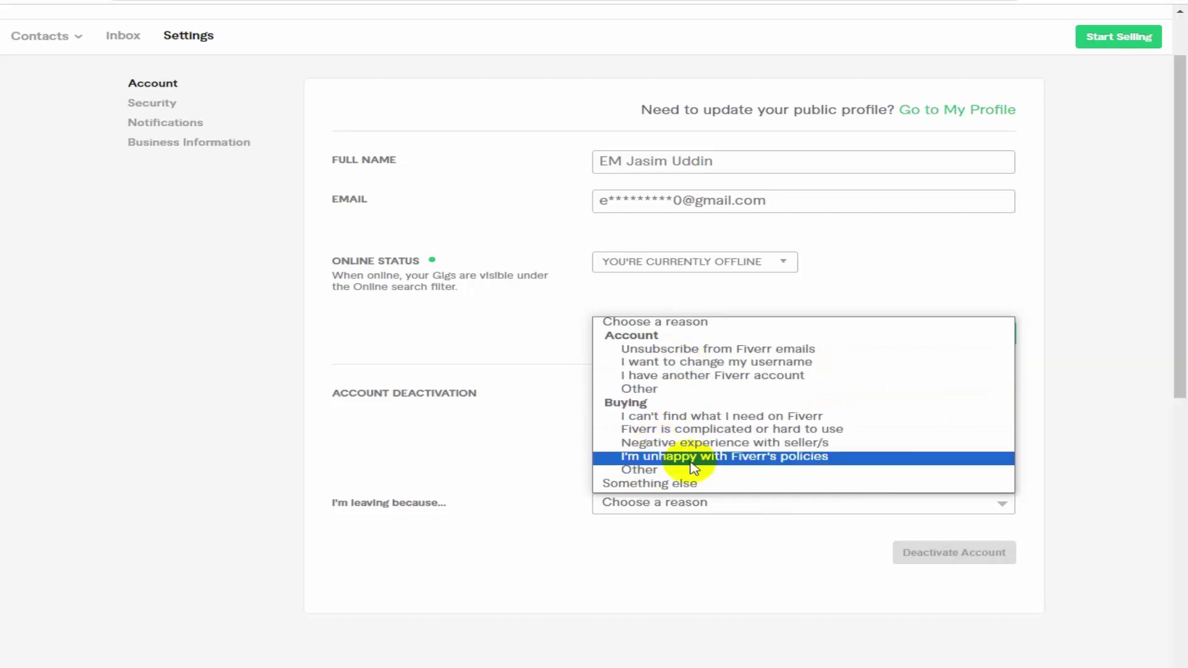
{"action": "left_click", "coordinate": [798, 560]}
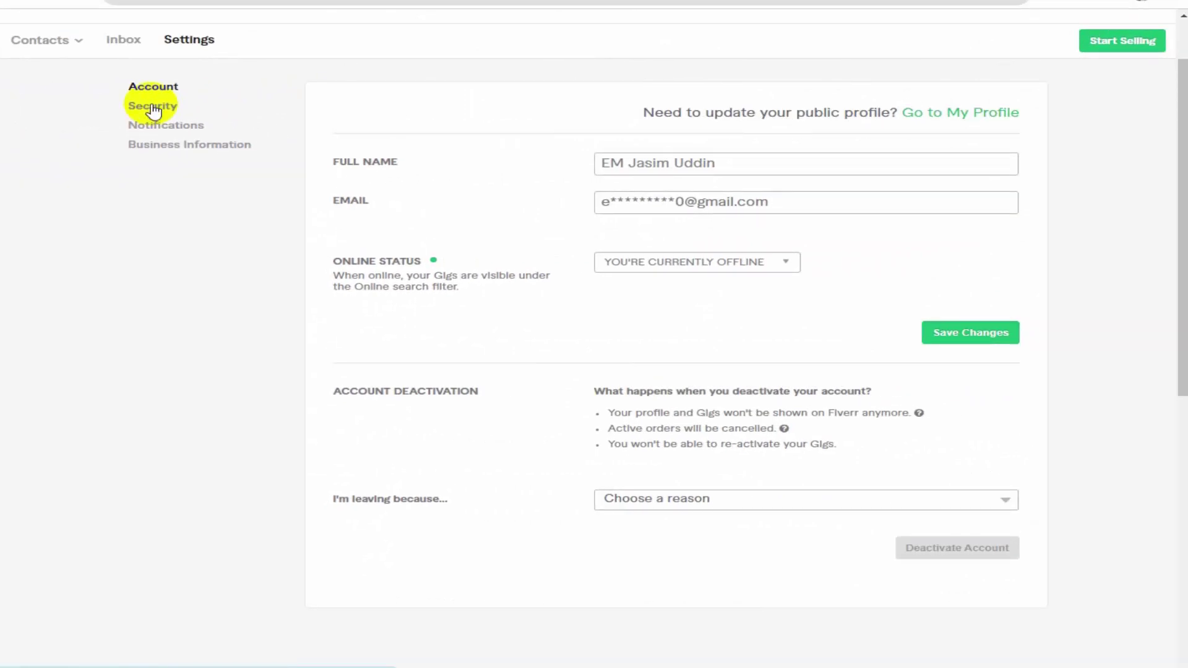
Go to Security settings and begin verification in the Phone Verification section
{"action": "left_click", "coordinate": [152, 110]}
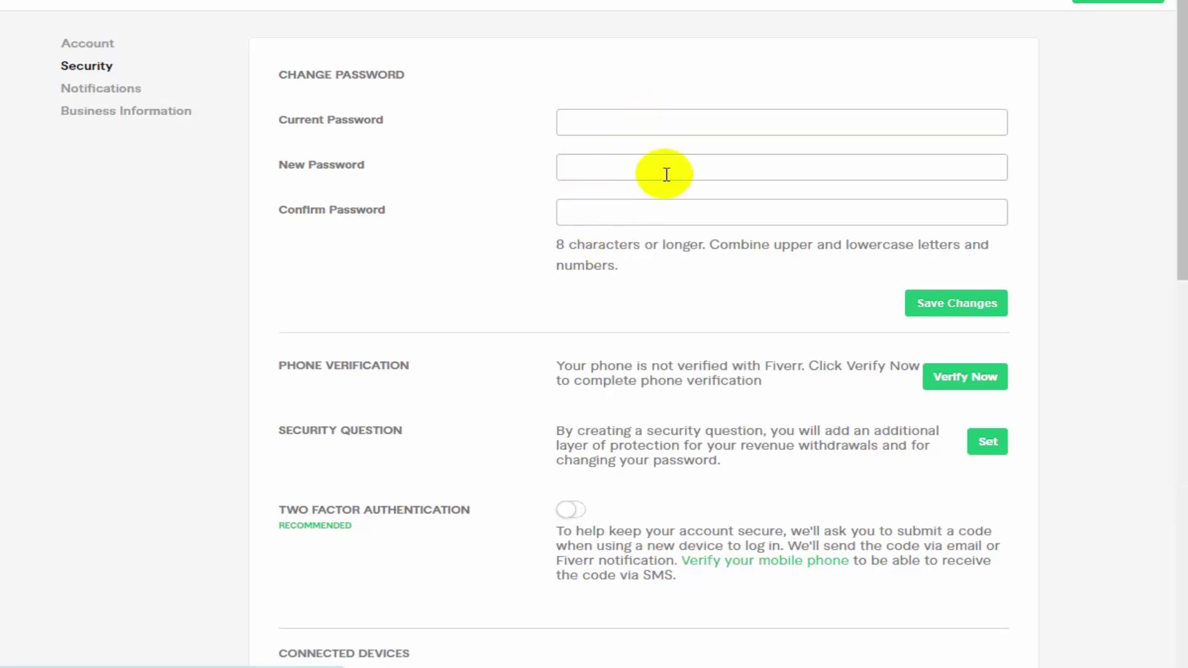
{"action": "scroll", "coordinate": [681, 198], "scroll_direction": "down", "scroll_amount": 1}
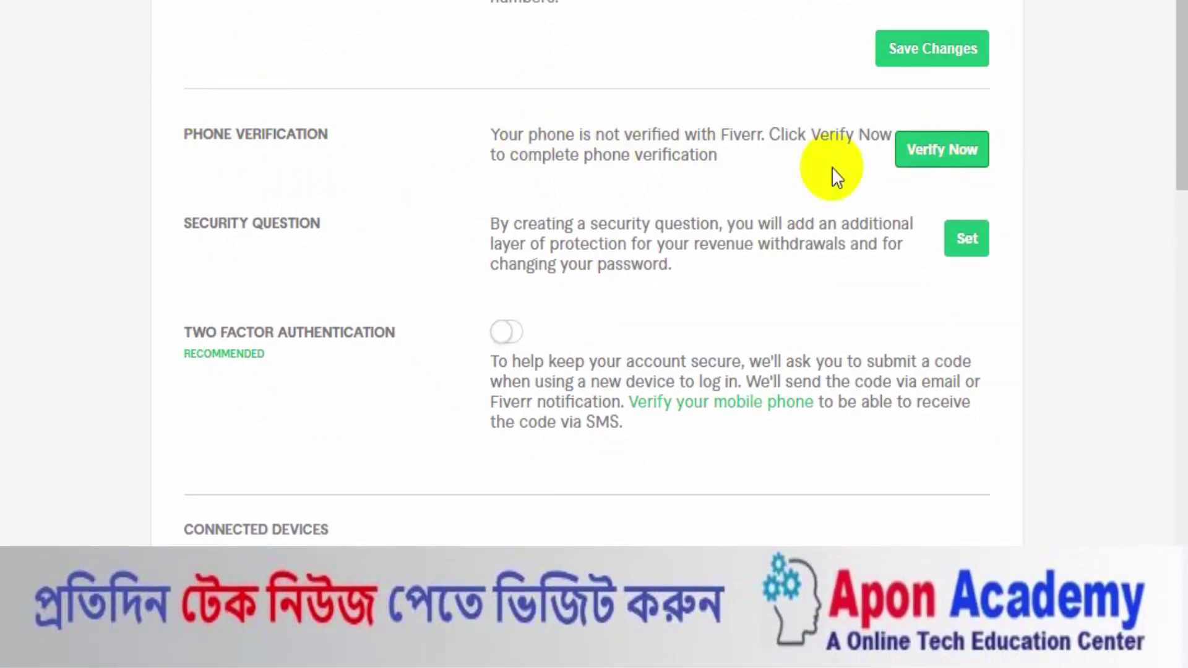
{"action": "left_click", "coordinate": [937, 155]}
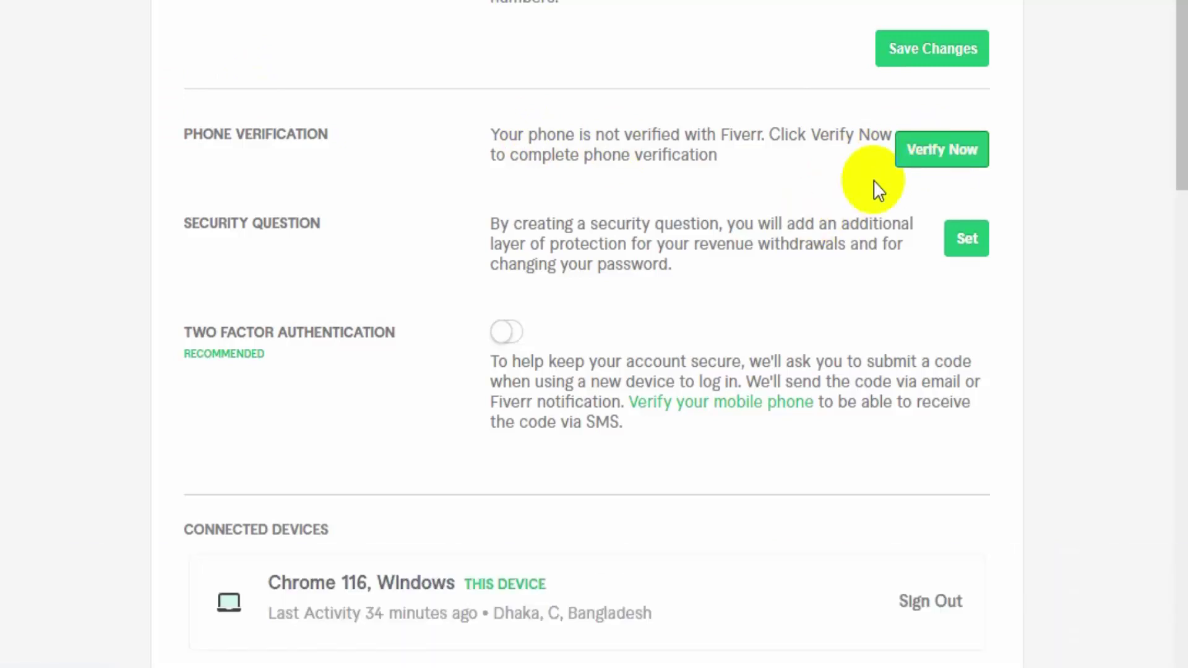
Verify the account's phone number with the SMS verification code
{"action": "left_click", "coordinate": [913, 162]}
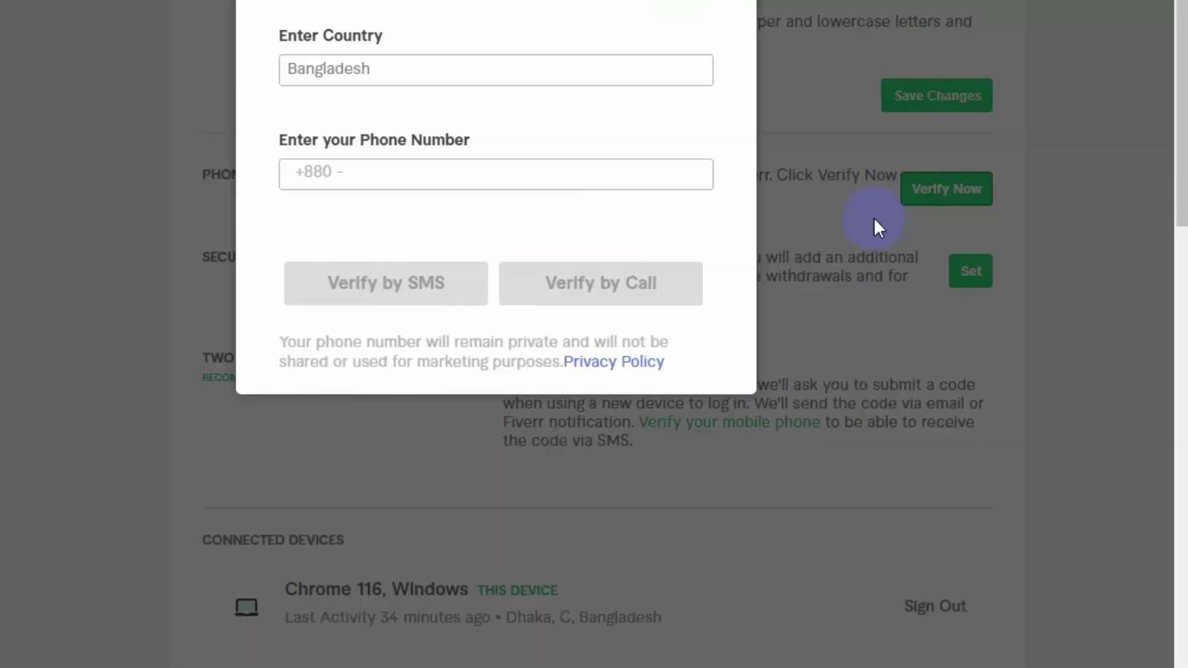
{"action": "left_click", "coordinate": [433, 260]}
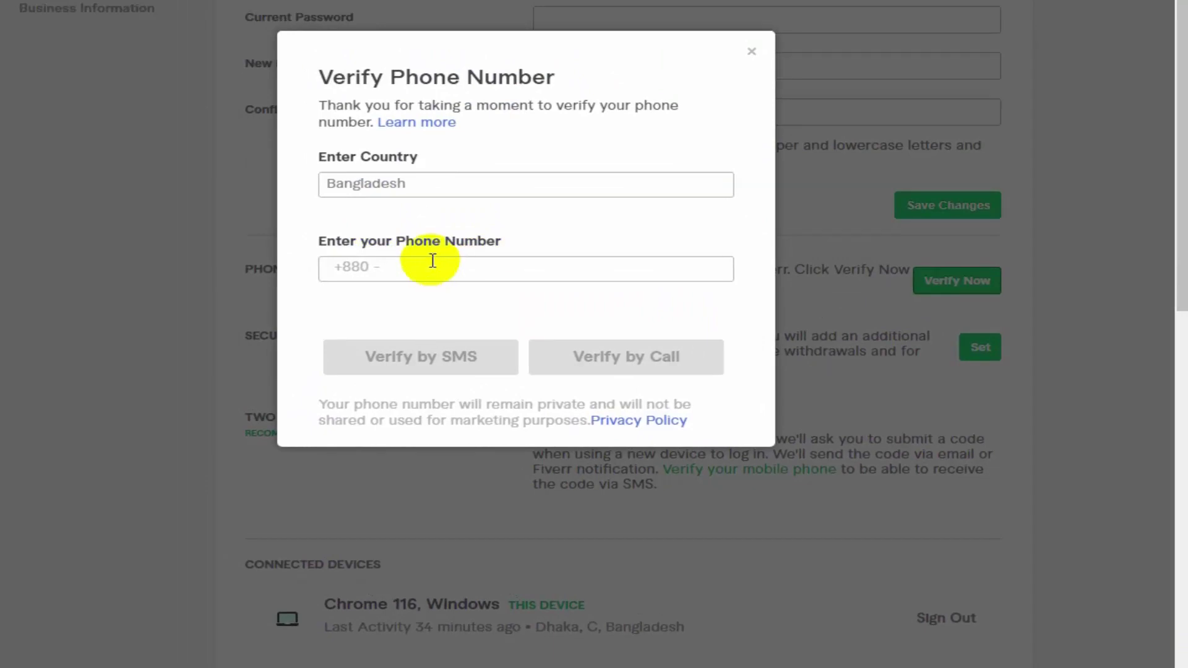
{"action": "left_click", "coordinate": [428, 263]}
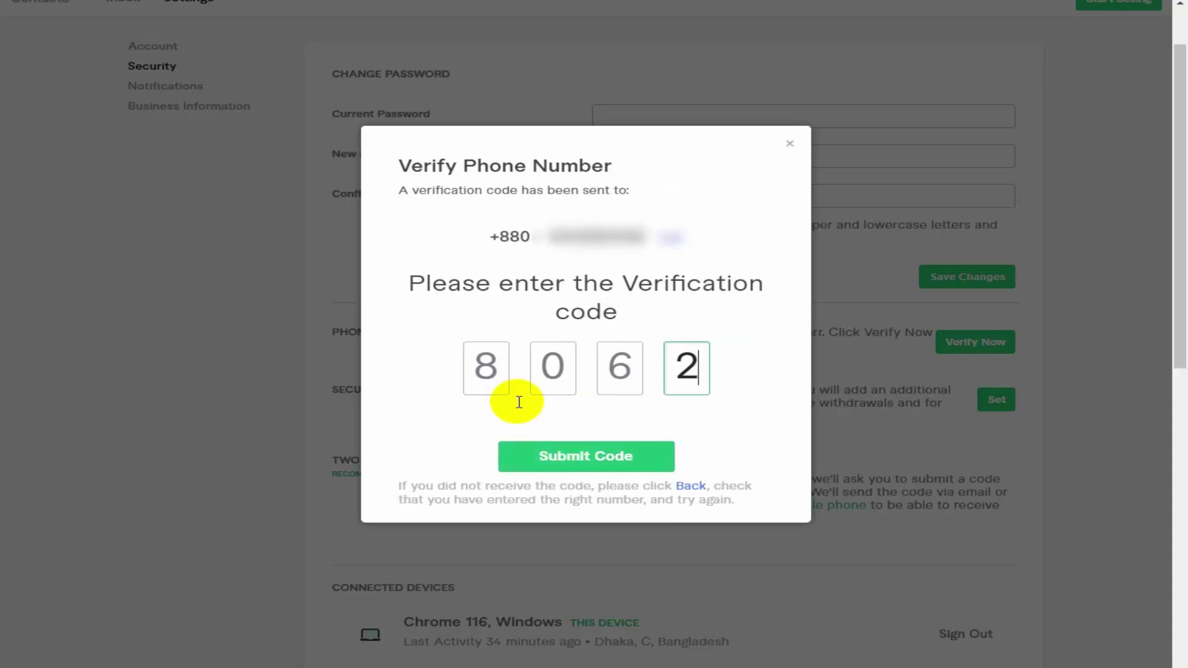
{"action": "left_click", "coordinate": [578, 458]}
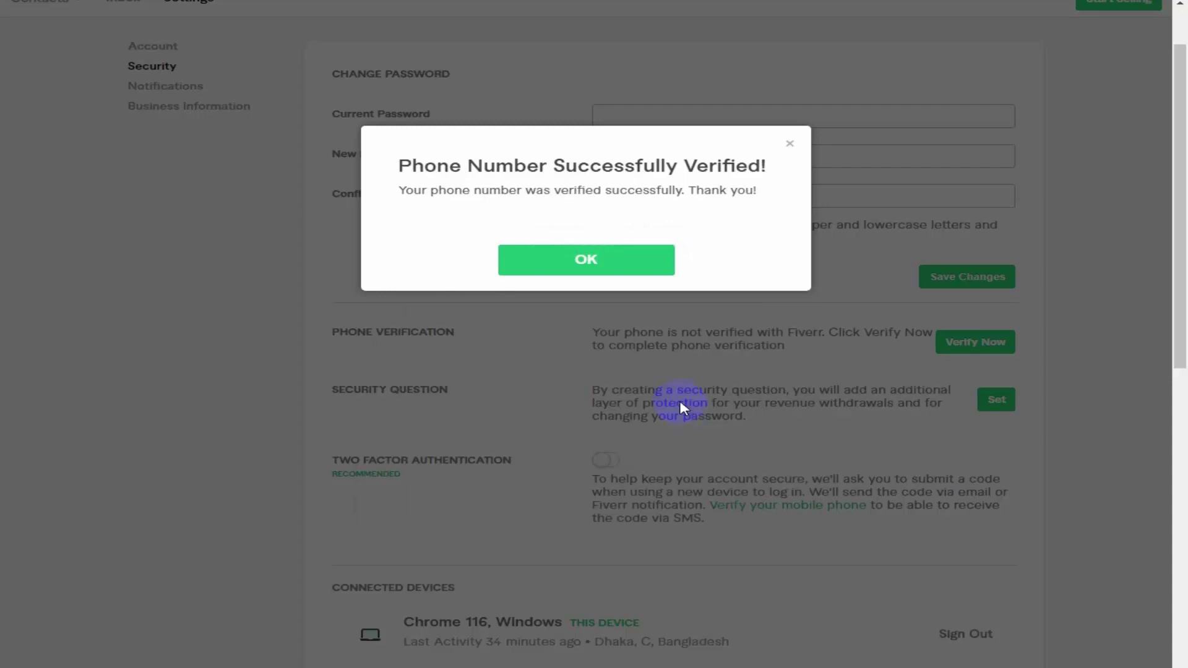
{"action": "left_click", "coordinate": [570, 269]}
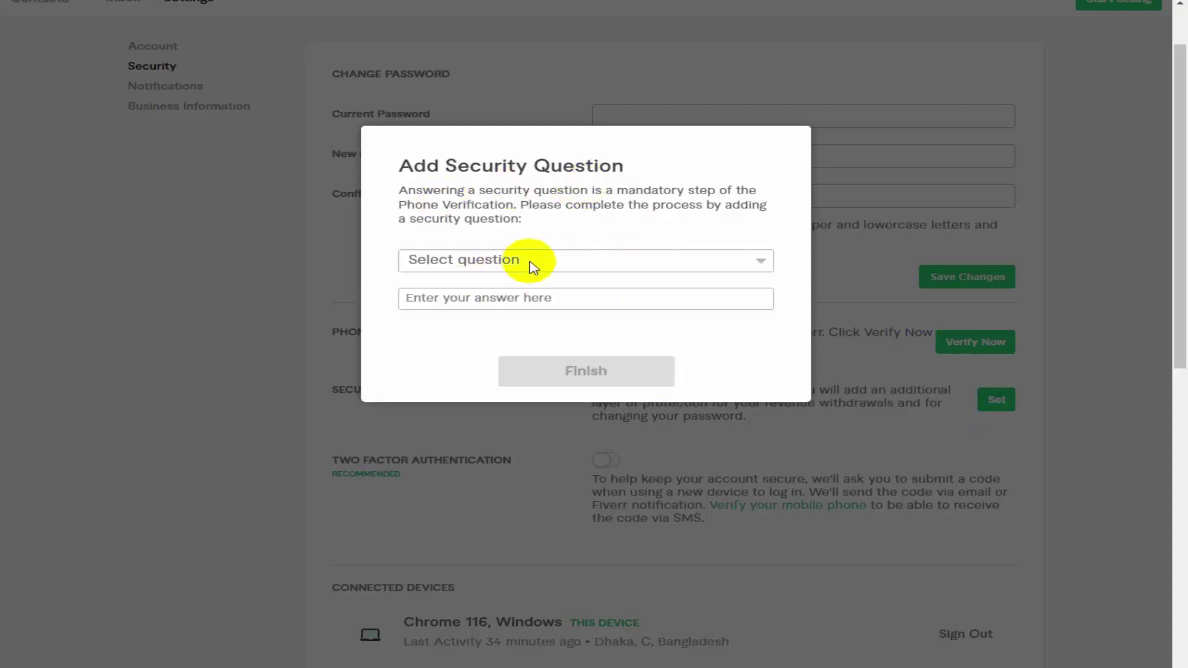
Set a security question and switch on two-factor authentication
{"action": "left_click", "coordinate": [695, 263]}
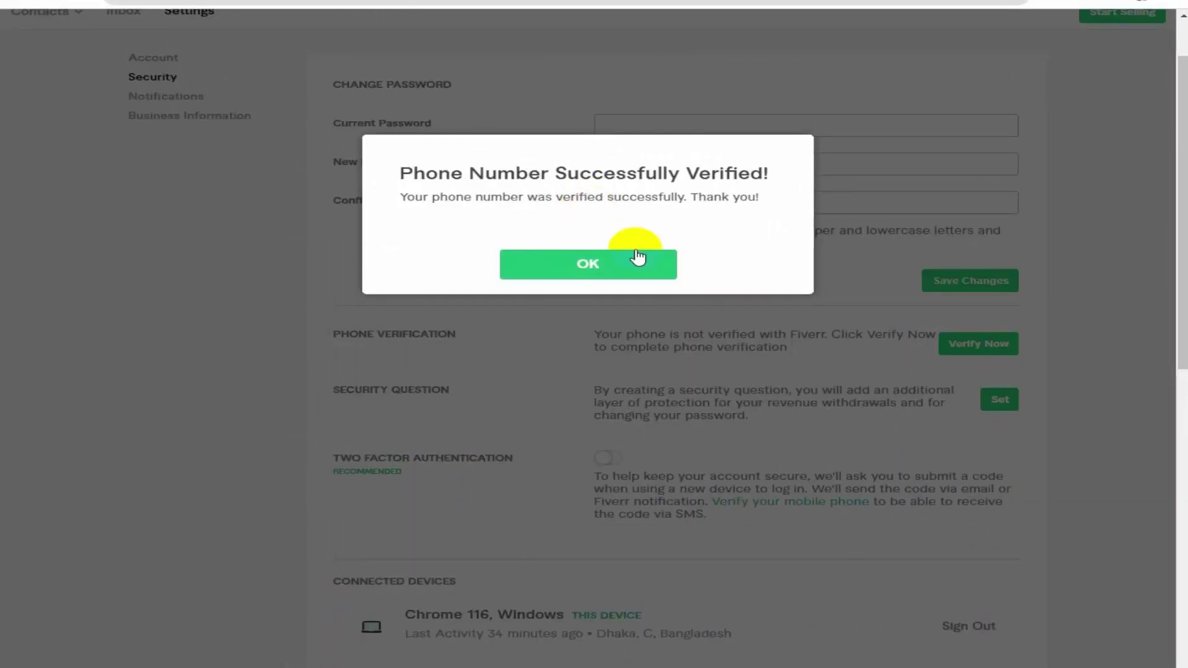
{"action": "left_click", "coordinate": [568, 368]}
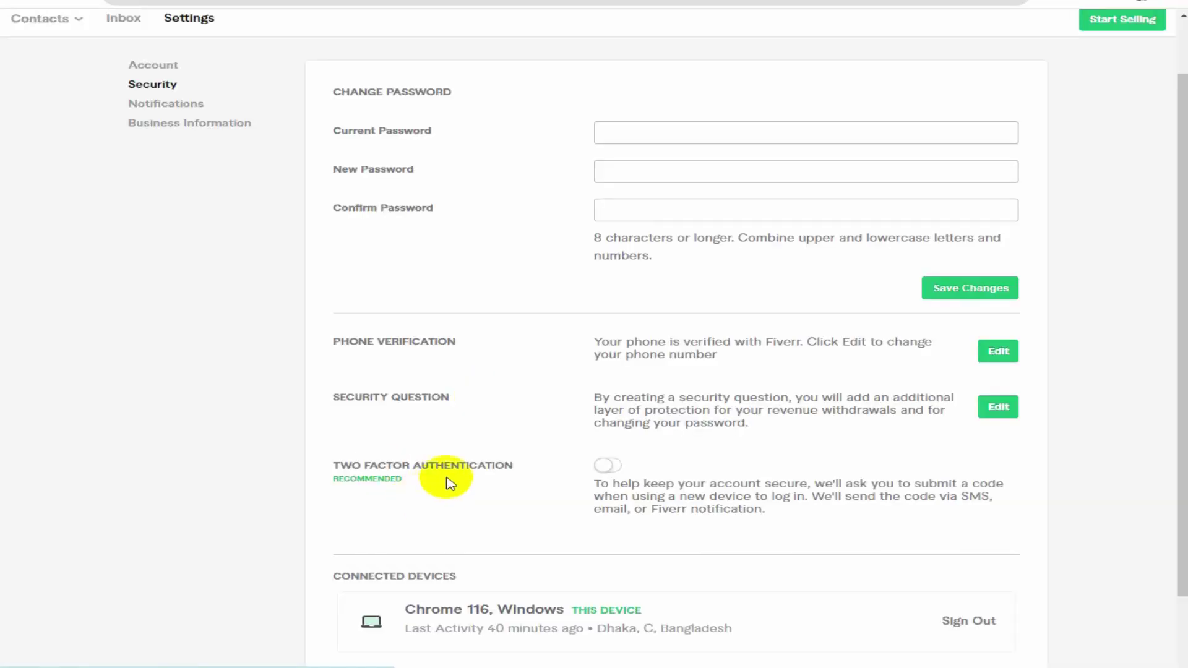
{"action": "left_click", "coordinate": [612, 465]}
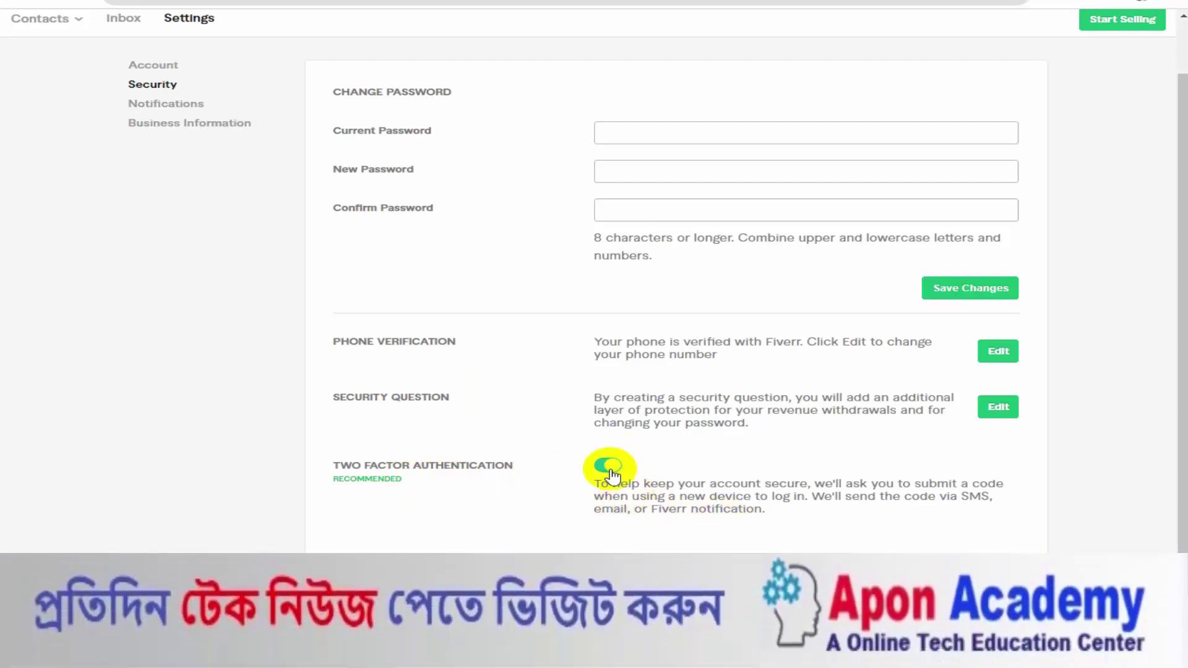
{"action": "scroll", "coordinate": [486, 427], "scroll_direction": "up", "scroll_amount": 1}
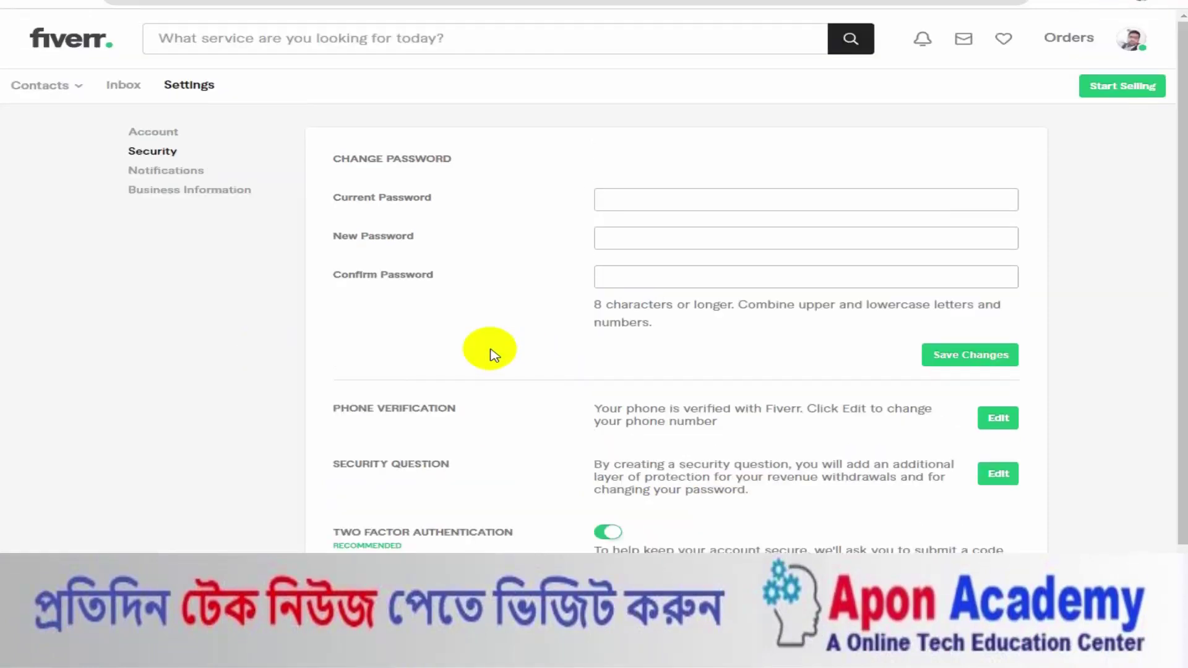
Save the Notifications settings with real-time notifications and sound on, then check the account menu
{"action": "left_click", "coordinate": [164, 174]}
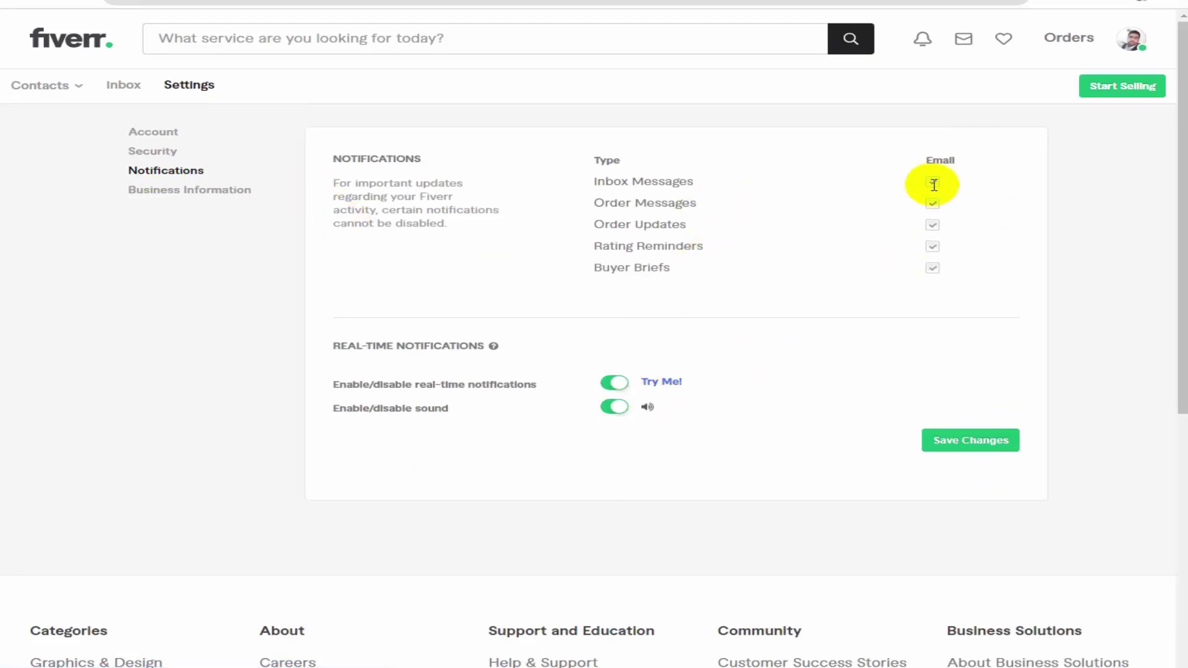
{"action": "left_click", "coordinate": [961, 443]}
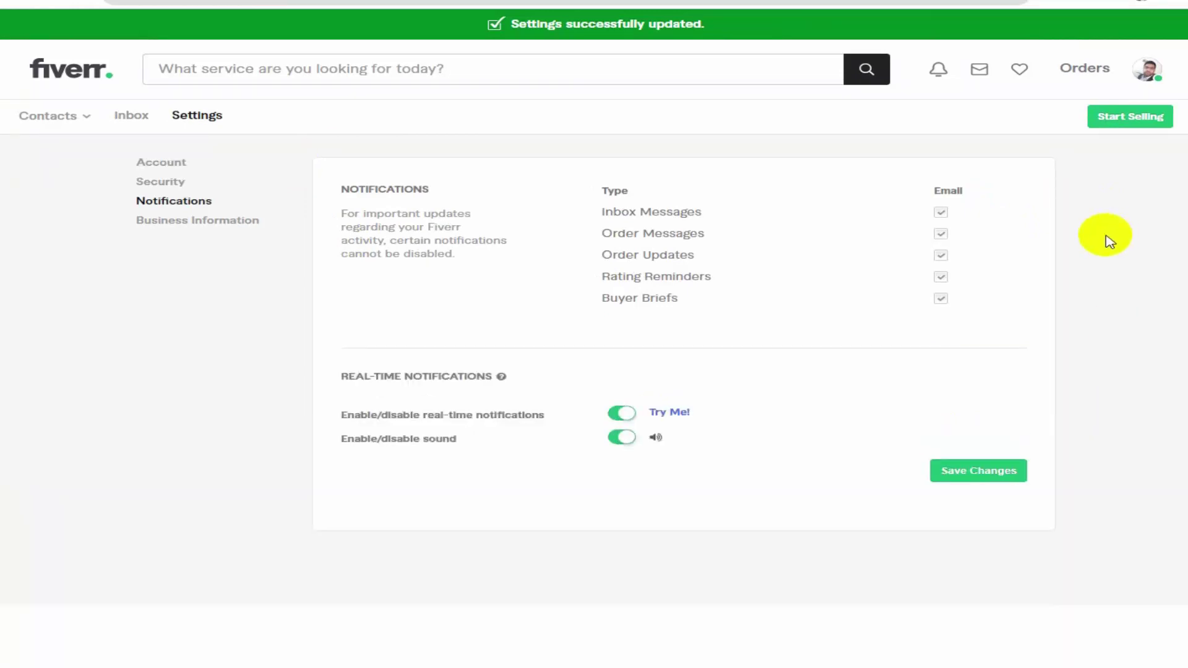
{"action": "left_click", "coordinate": [1142, 72]}
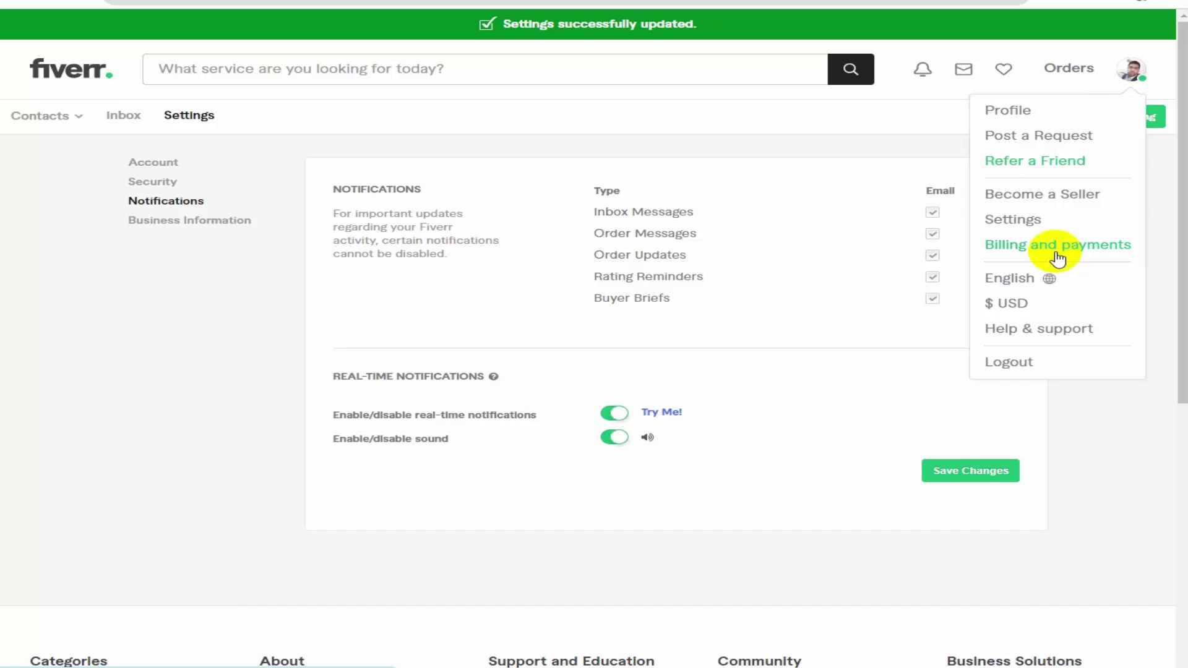
{"action": "left_click", "coordinate": [1109, 414]}
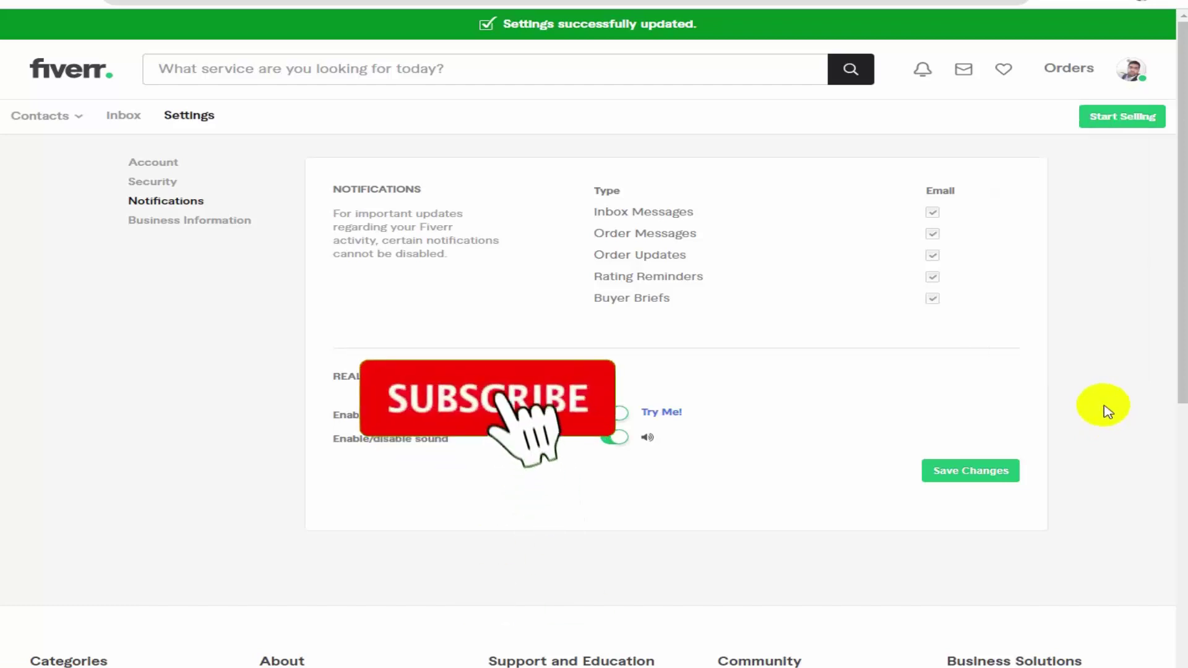